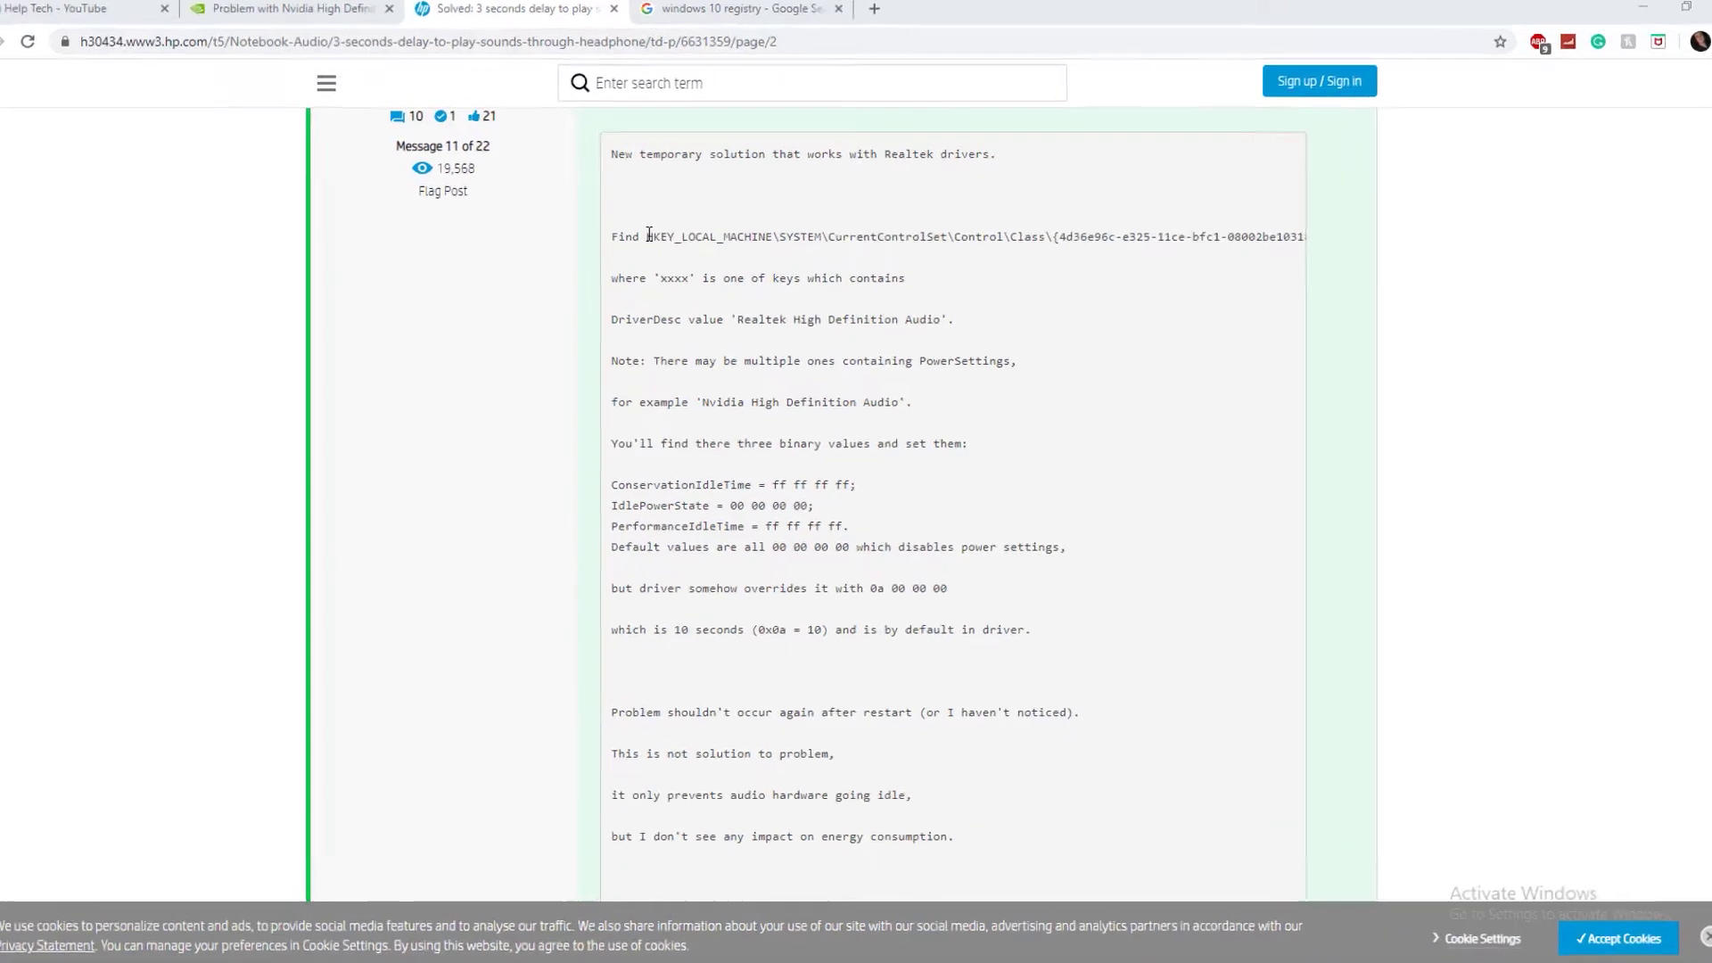
Step: Copy the forum post's registry path up to the audio class key's closing brace
drag(649, 235, 1294, 228)
drag(1566, 304, 1320, 327)
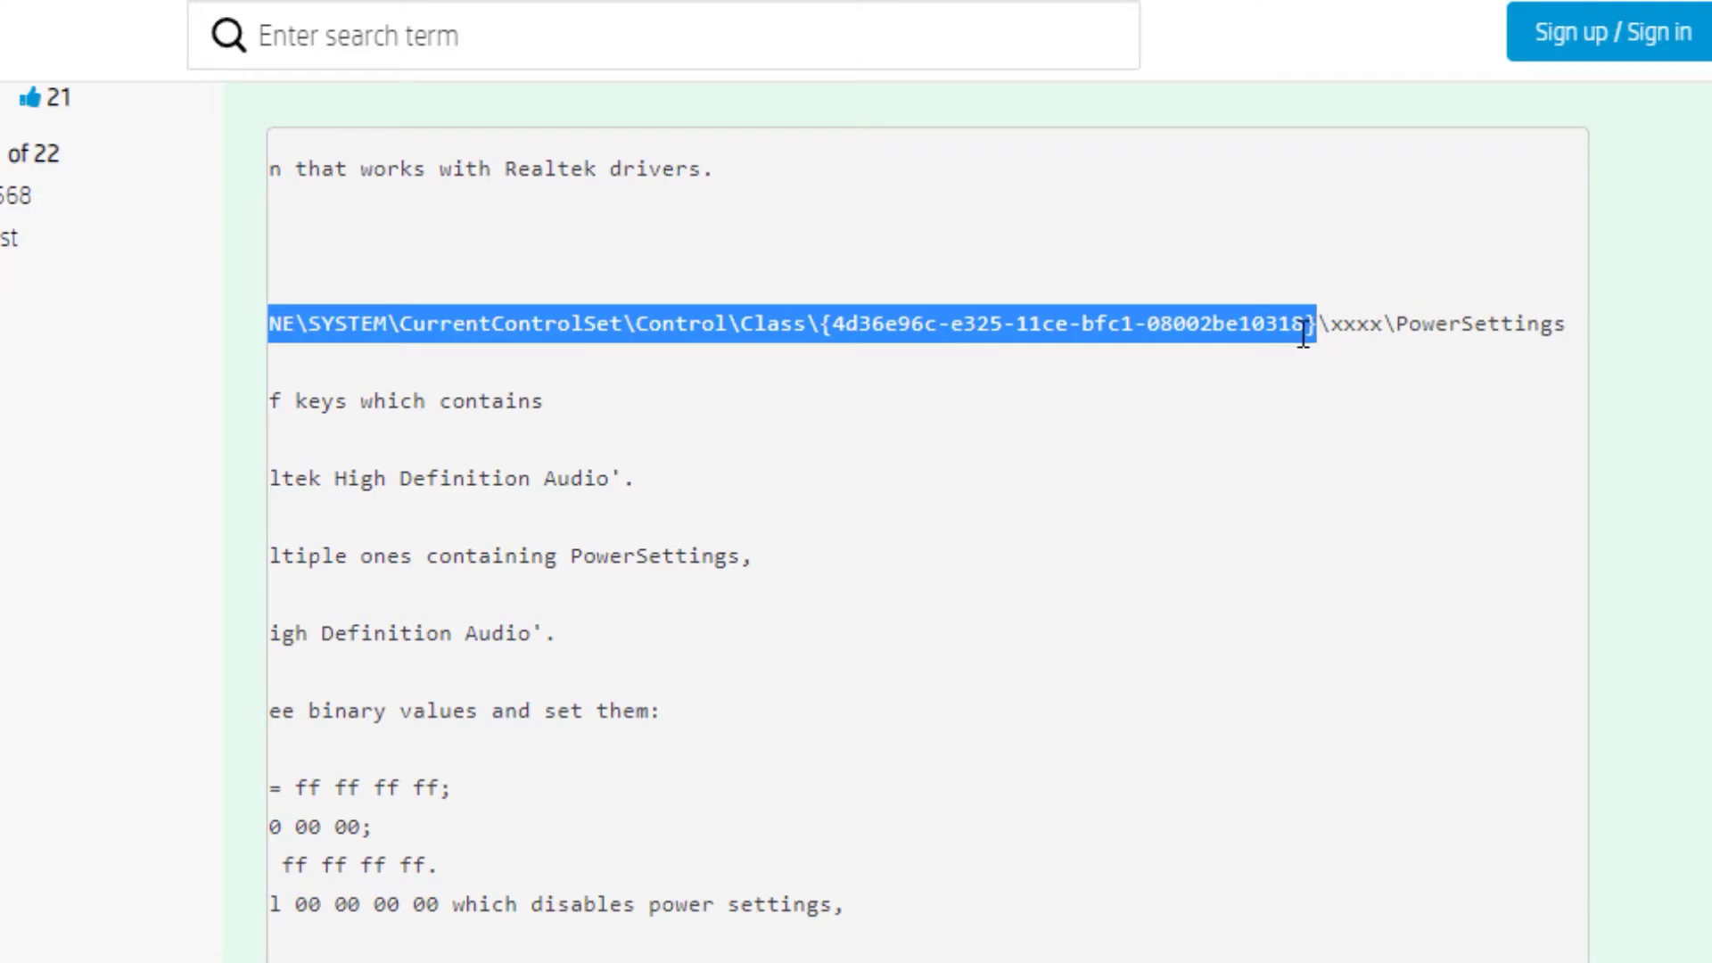
right_click(1302, 332)
click(1373, 367)
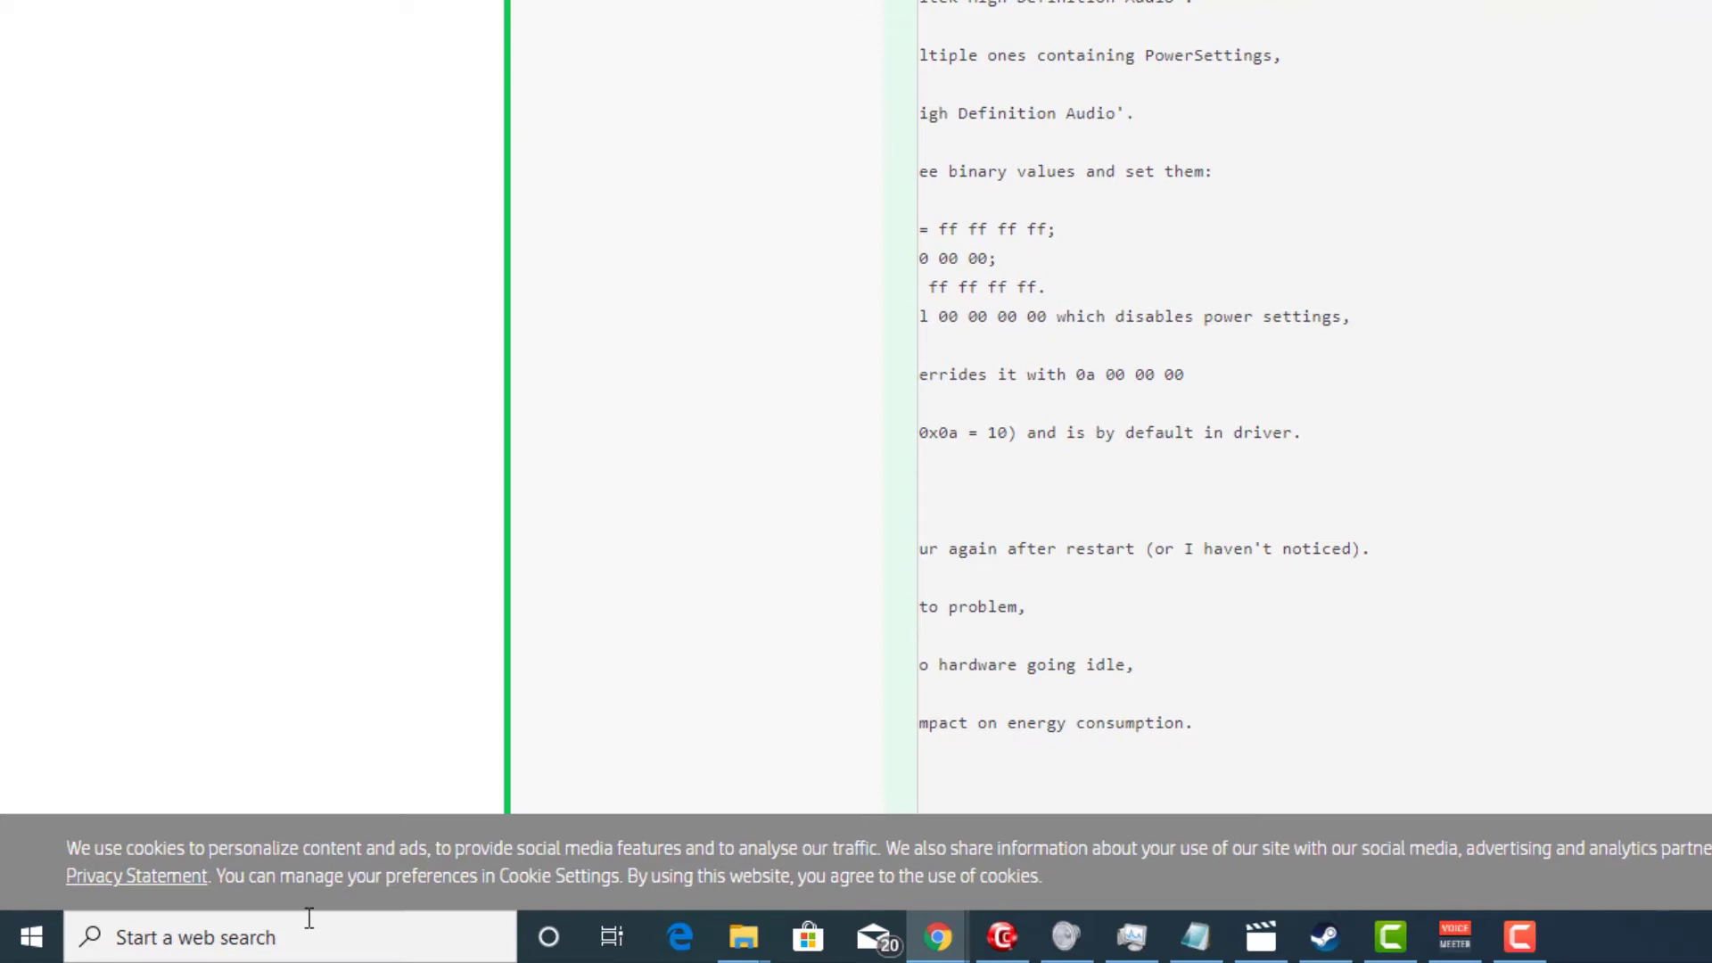
Step: Launch Registry Editor from Windows search using 're'
click(316, 923)
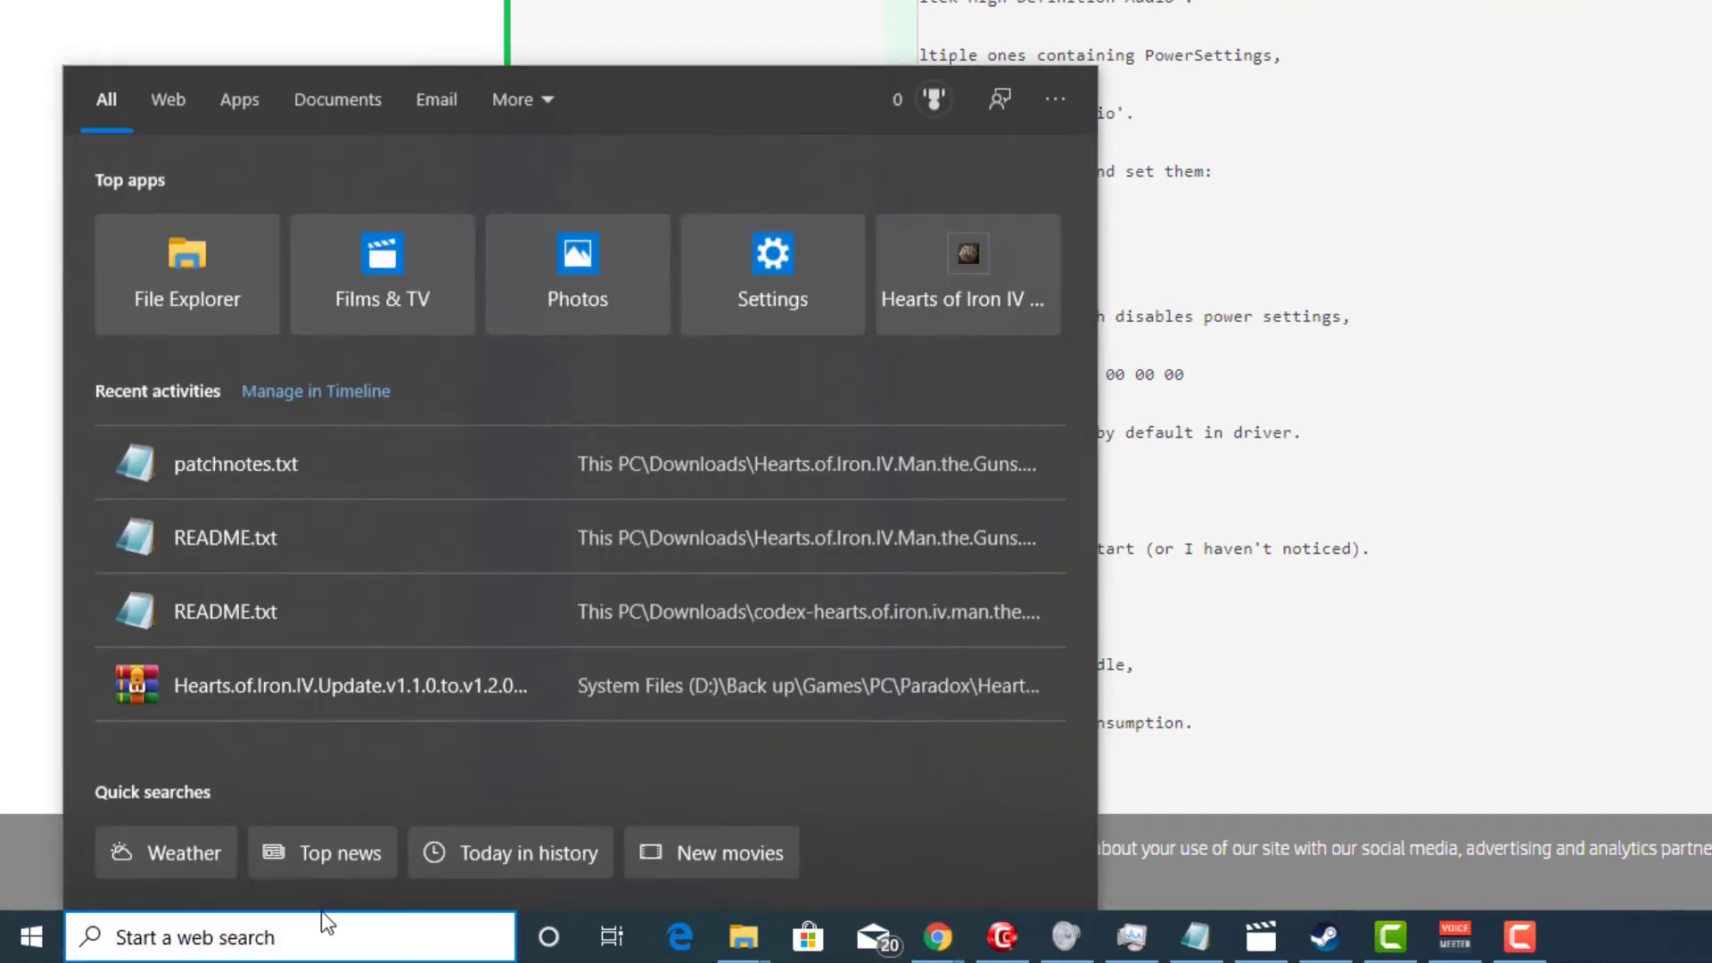
text(re)
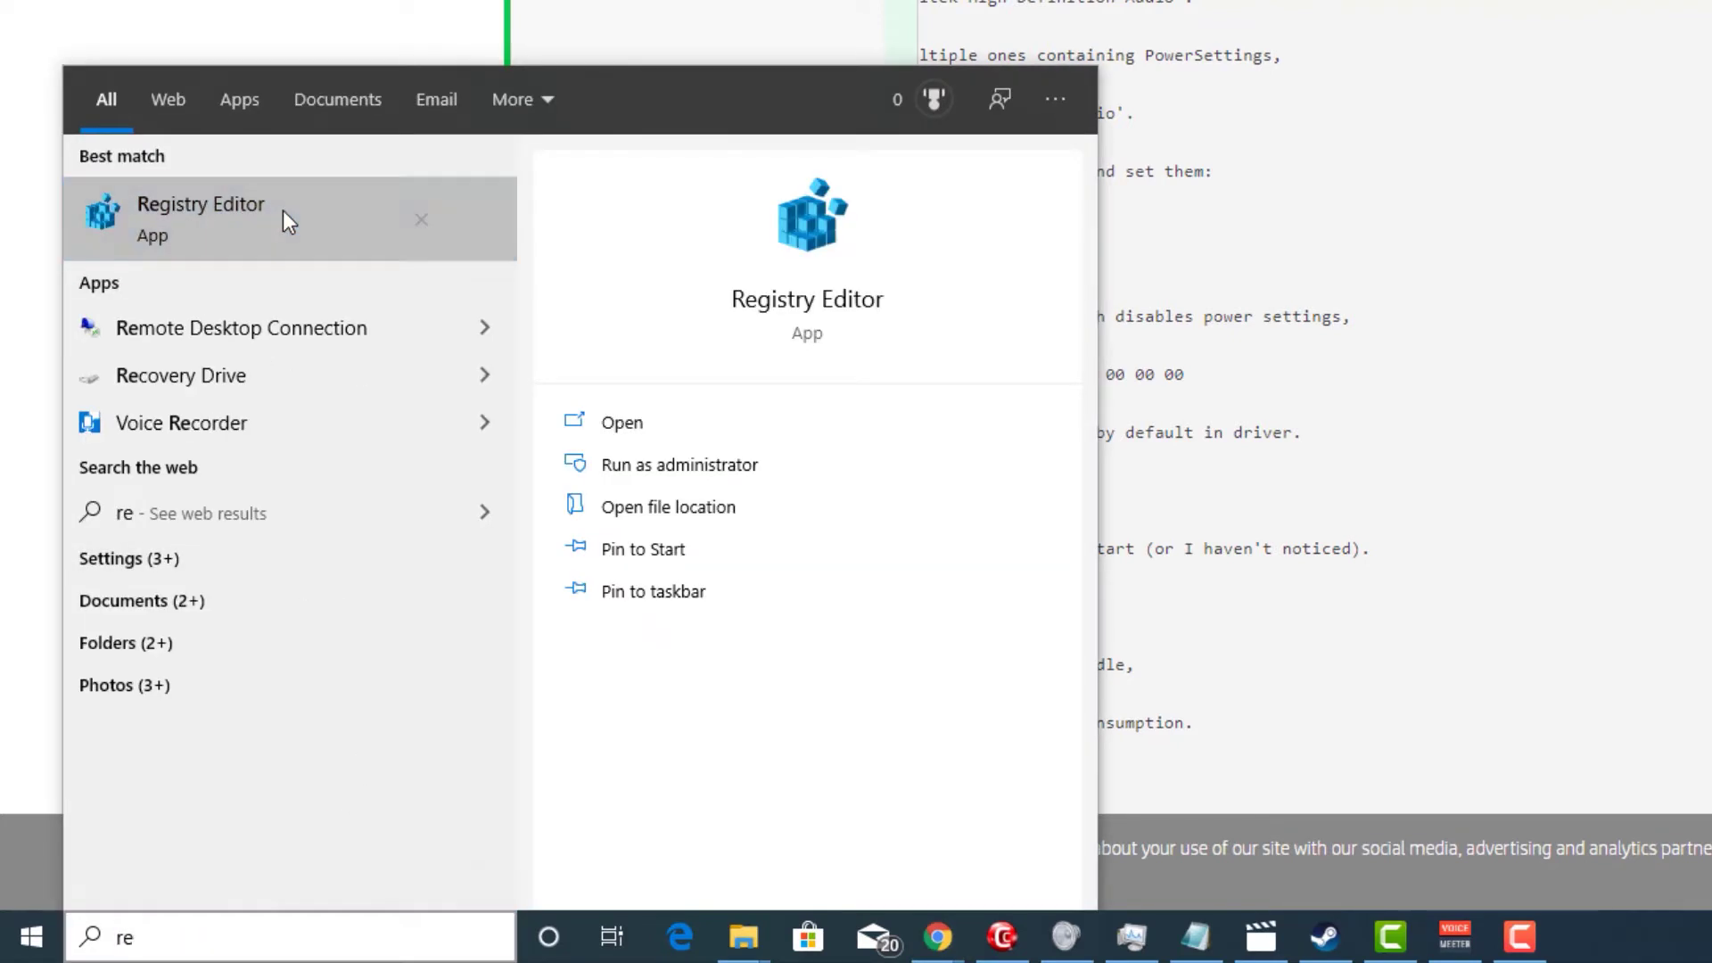
click(282, 211)
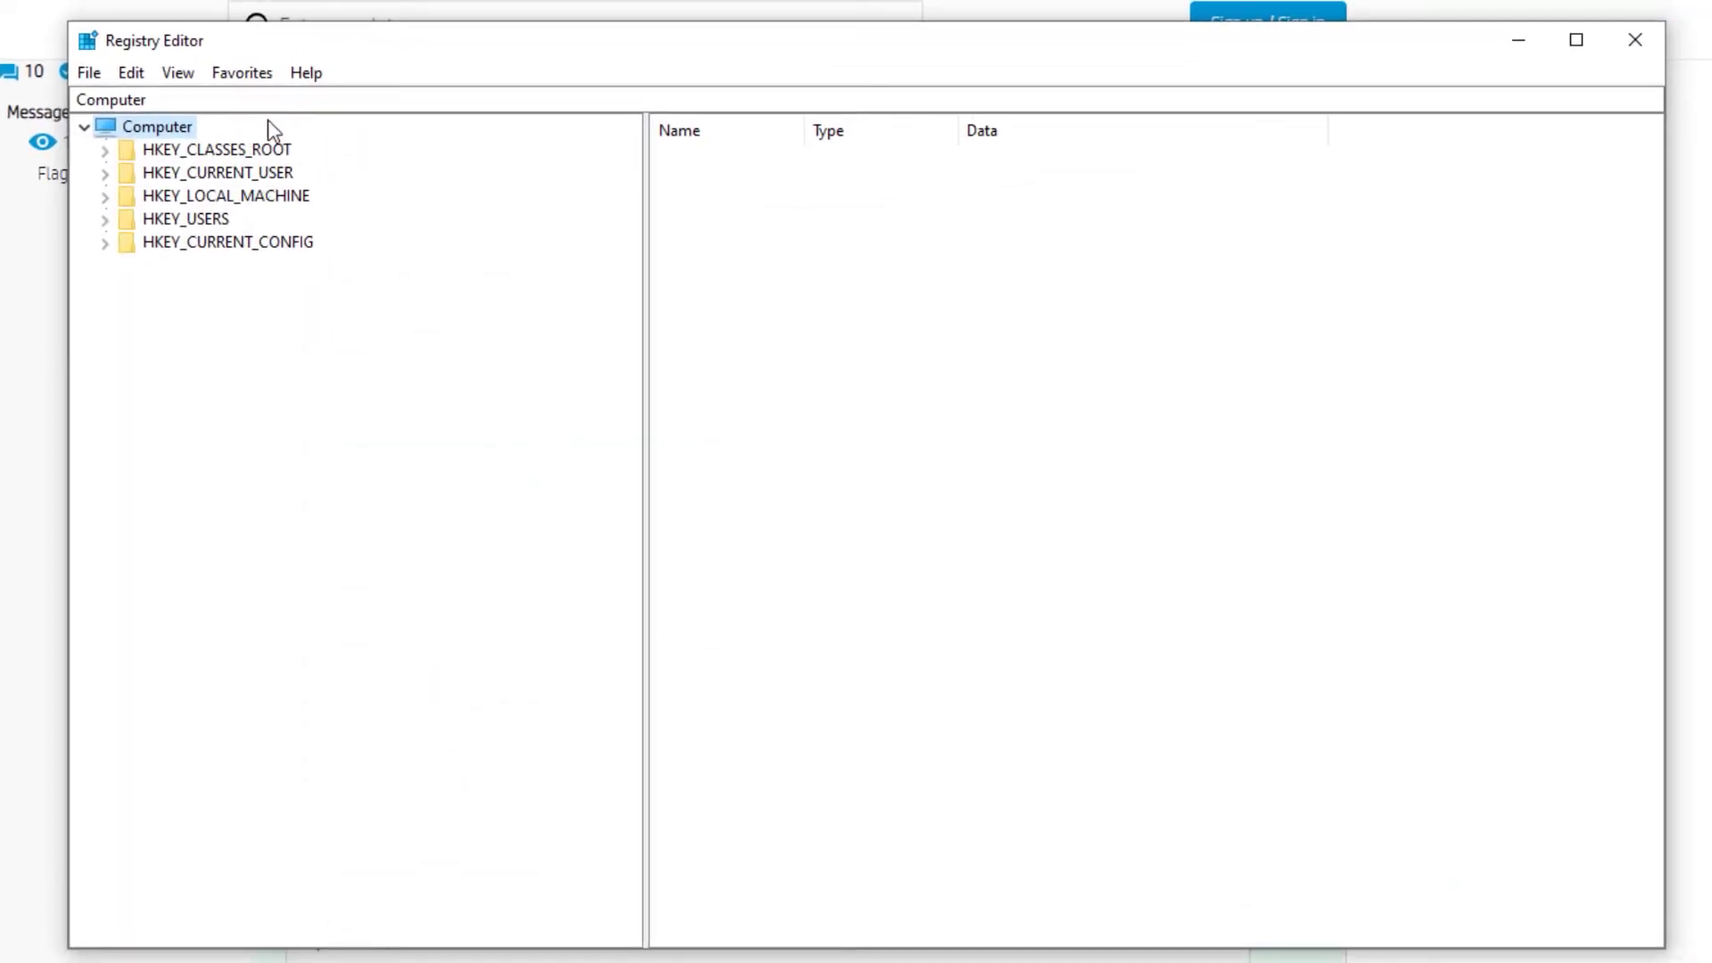
Step: Paste the copied path into the address bar to jump to {4d36e96c-e325-11ce-bfc1-08002be10318}
click(284, 100)
drag(229, 104, 75, 104)
right_click(126, 100)
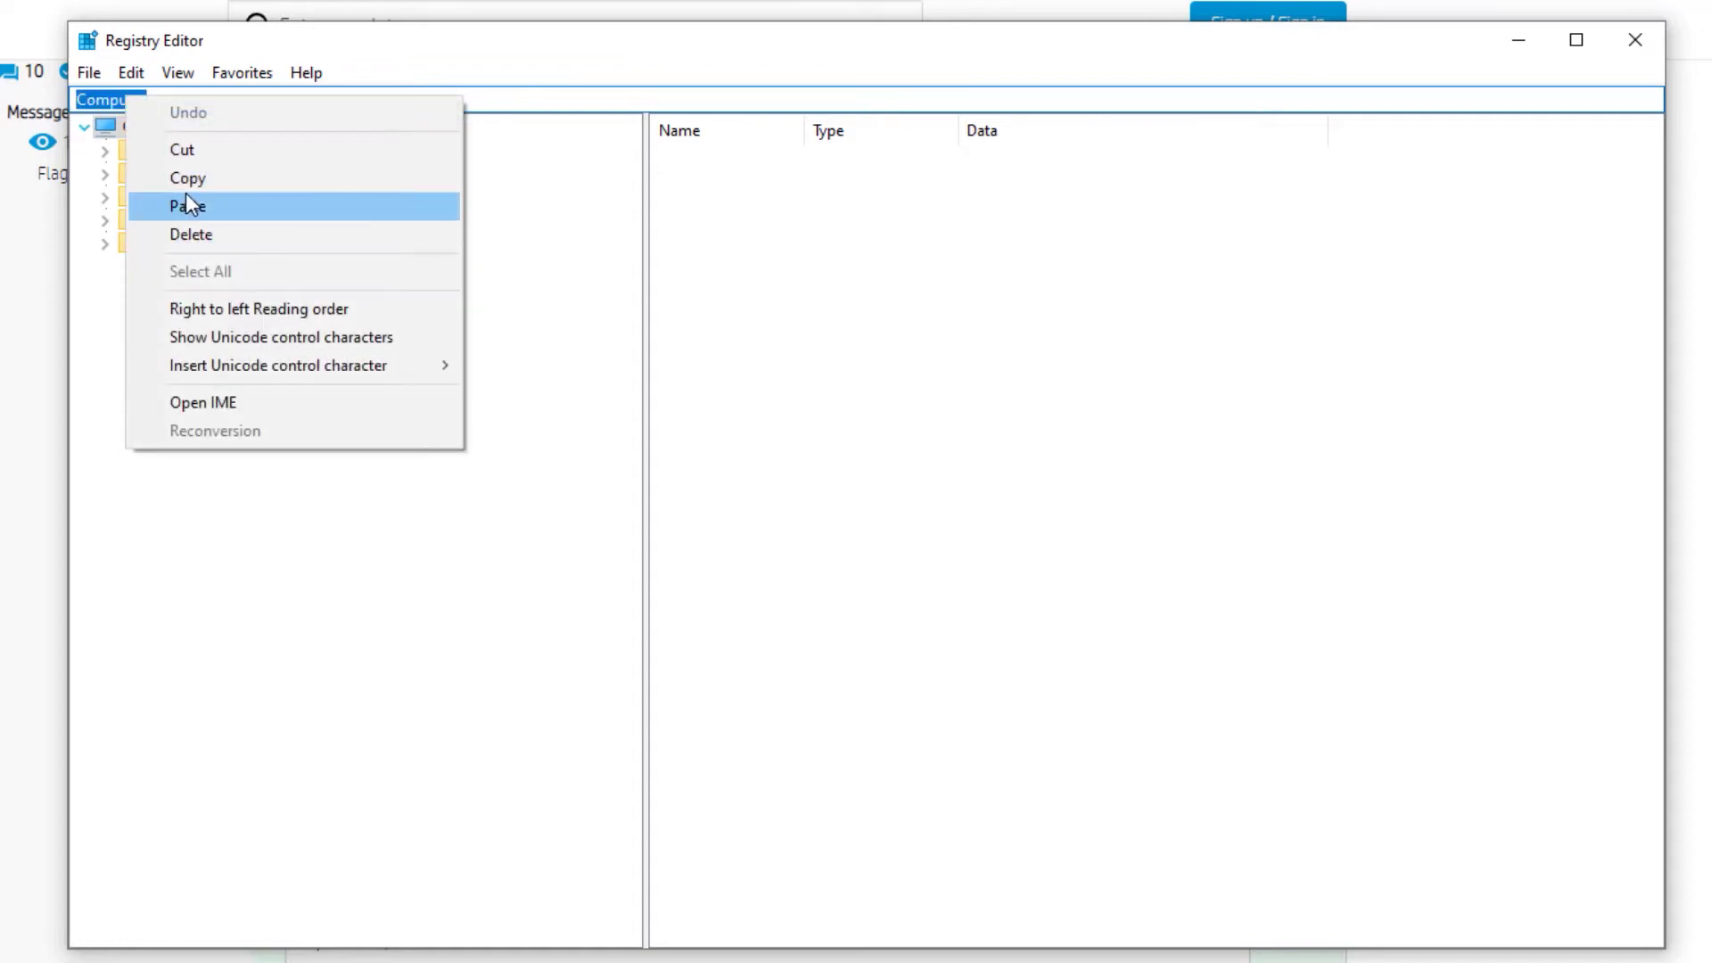
click(206, 205)
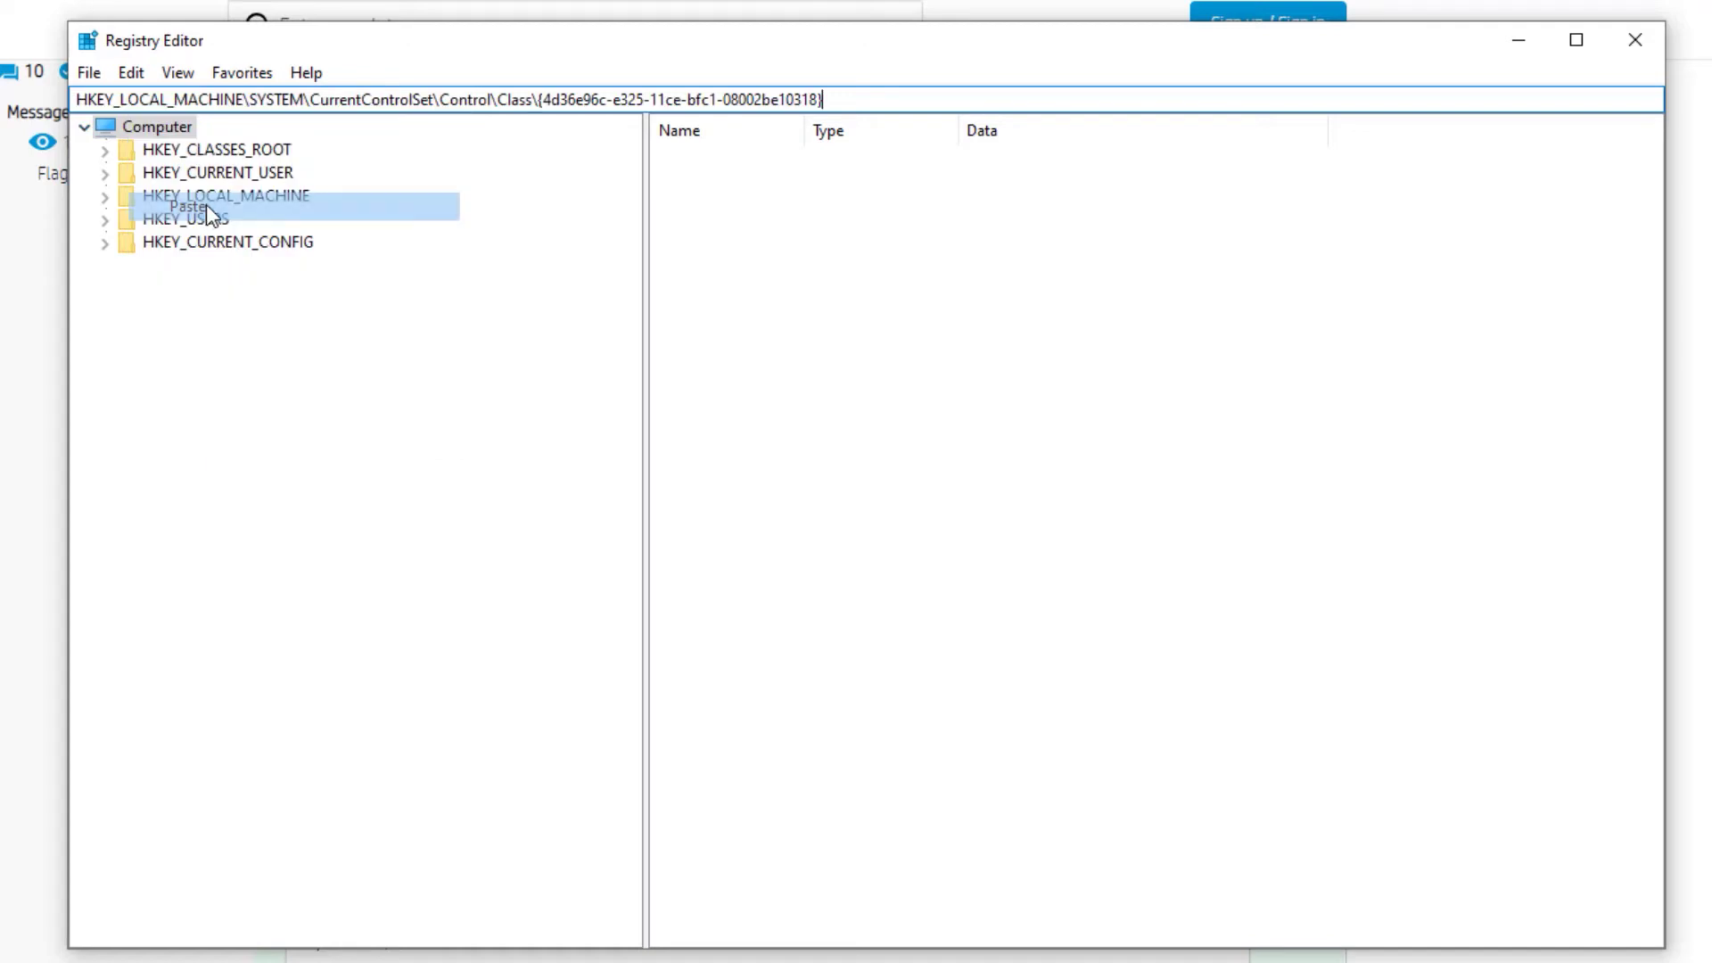
key(Return)
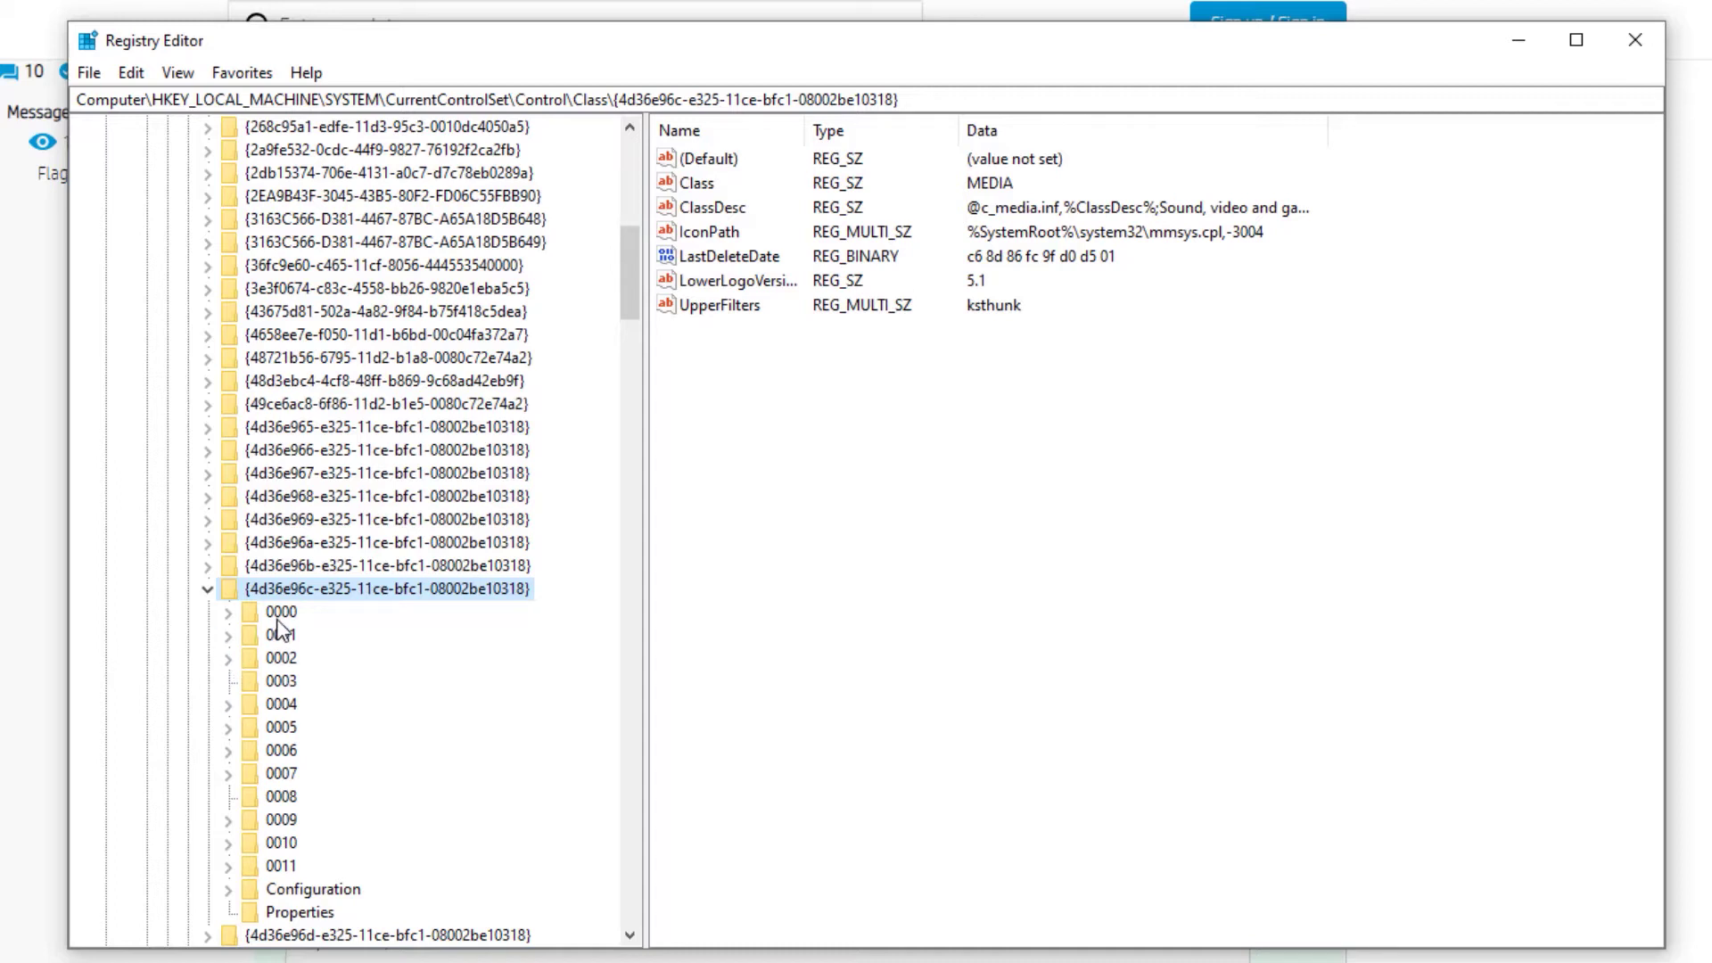
Step: Check the post behind the window, then expand and select subkey 0005 (NVIDIA High Definition Audio)
drag(795, 41, 811, 276)
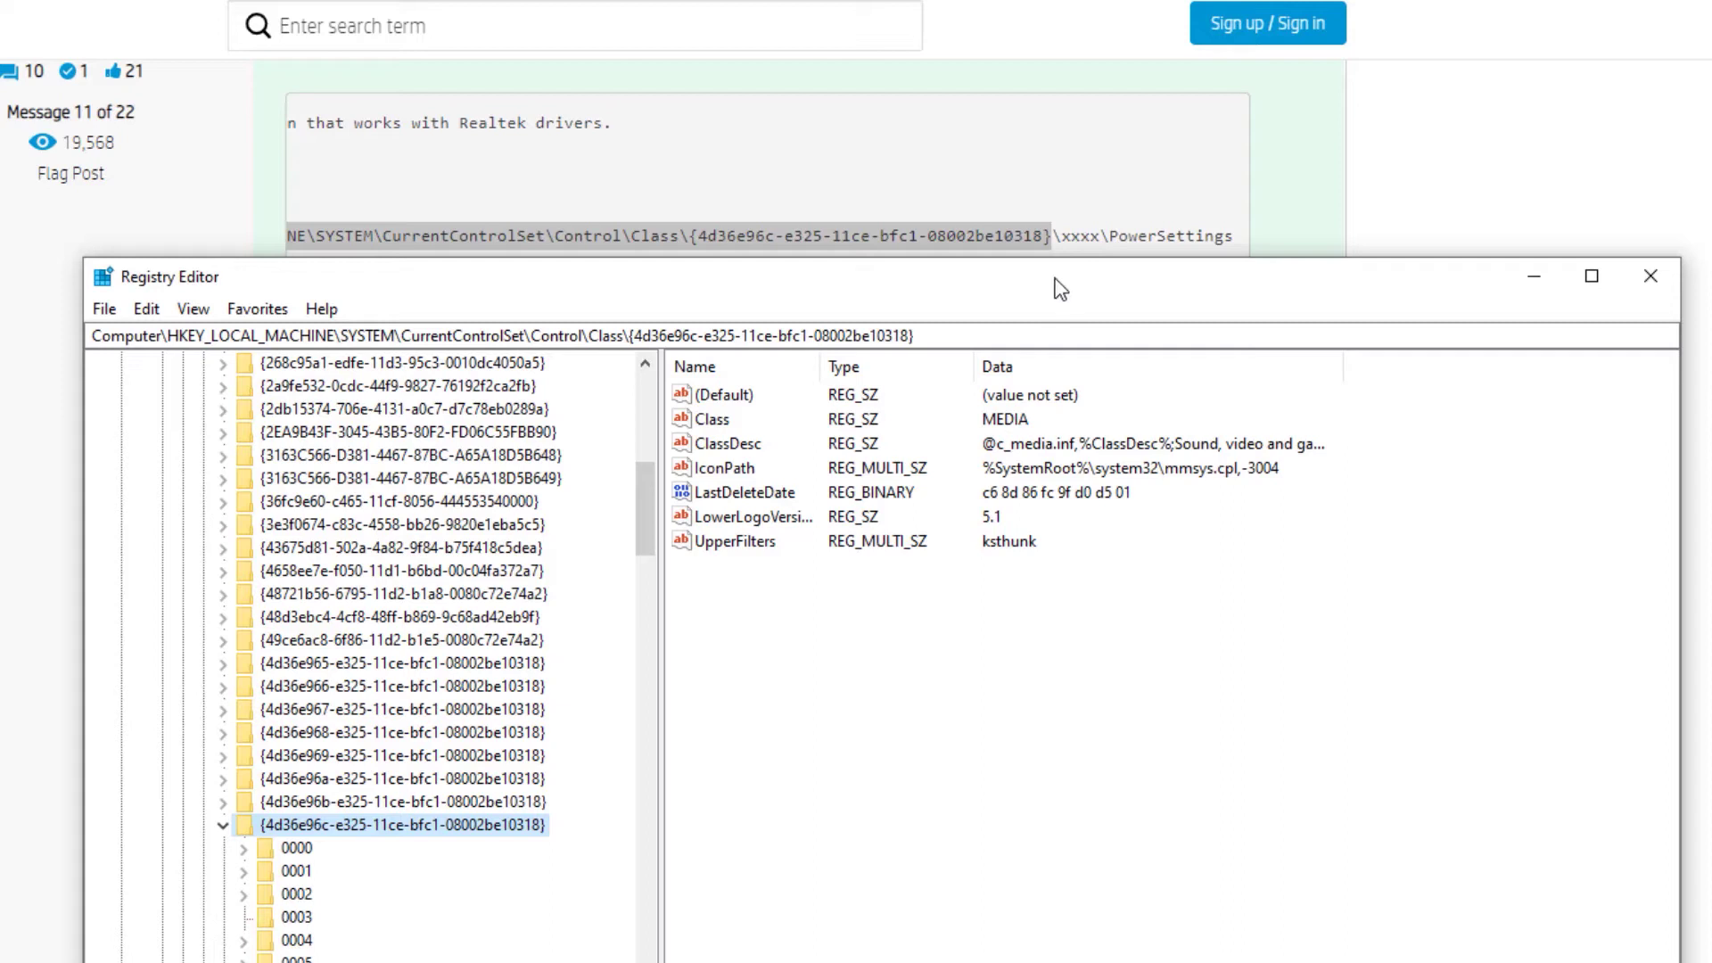
drag(1056, 279, 1100, 43)
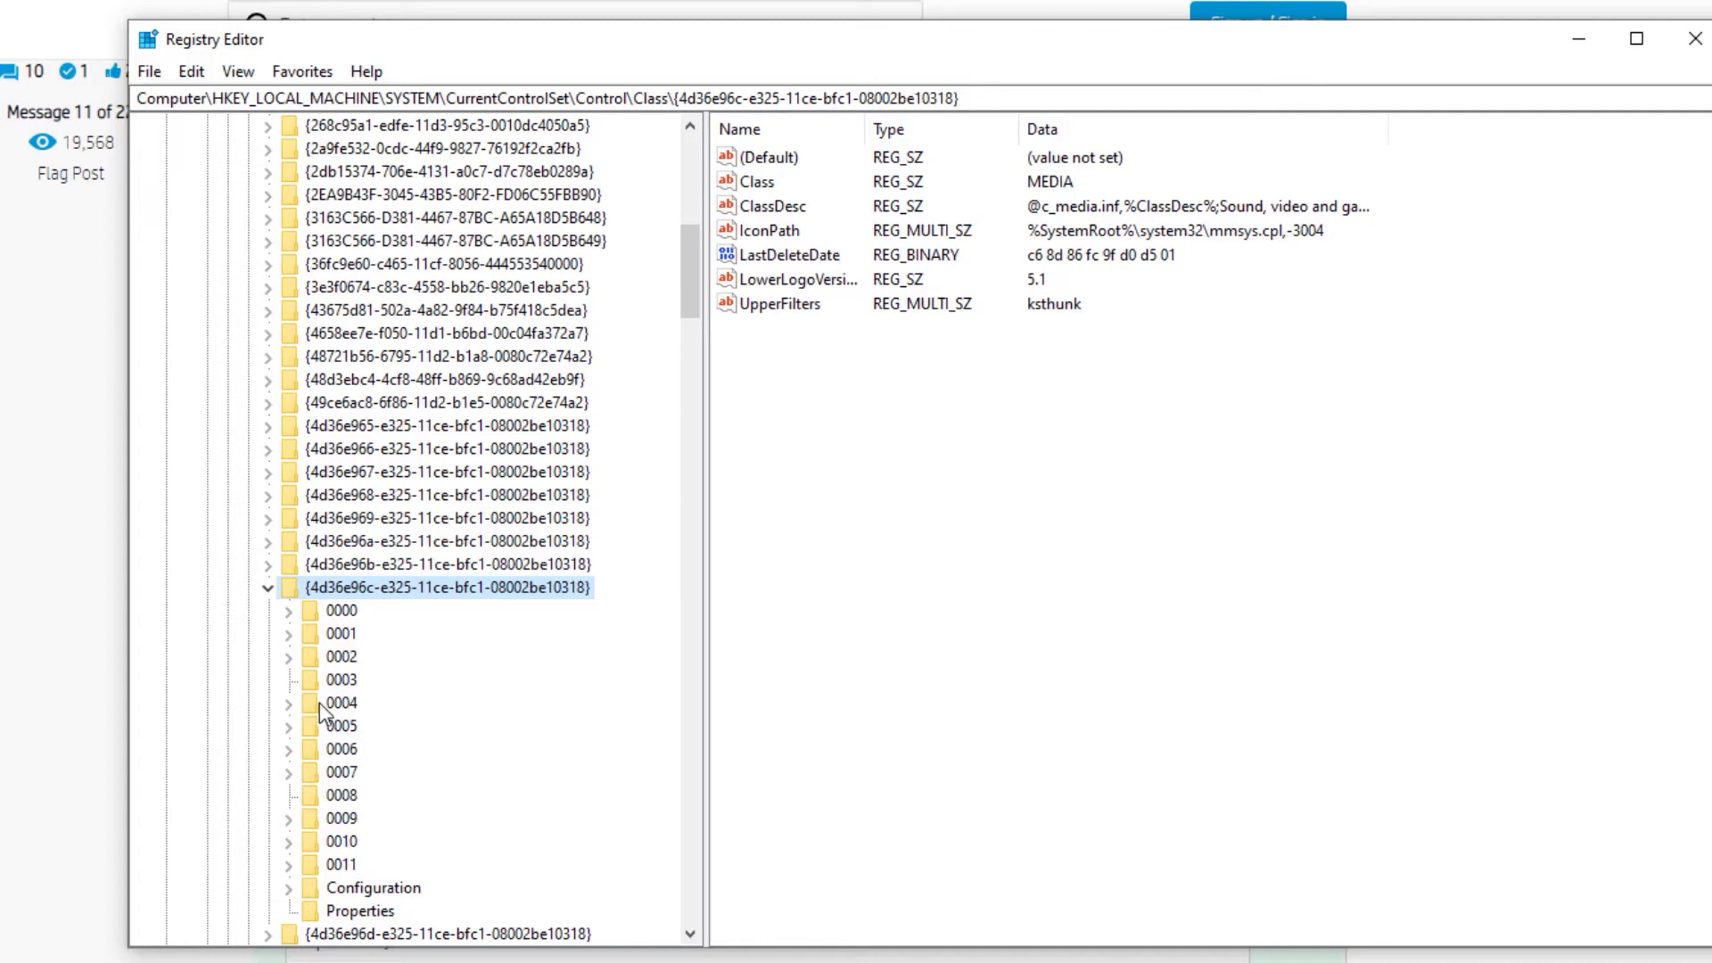
click(289, 727)
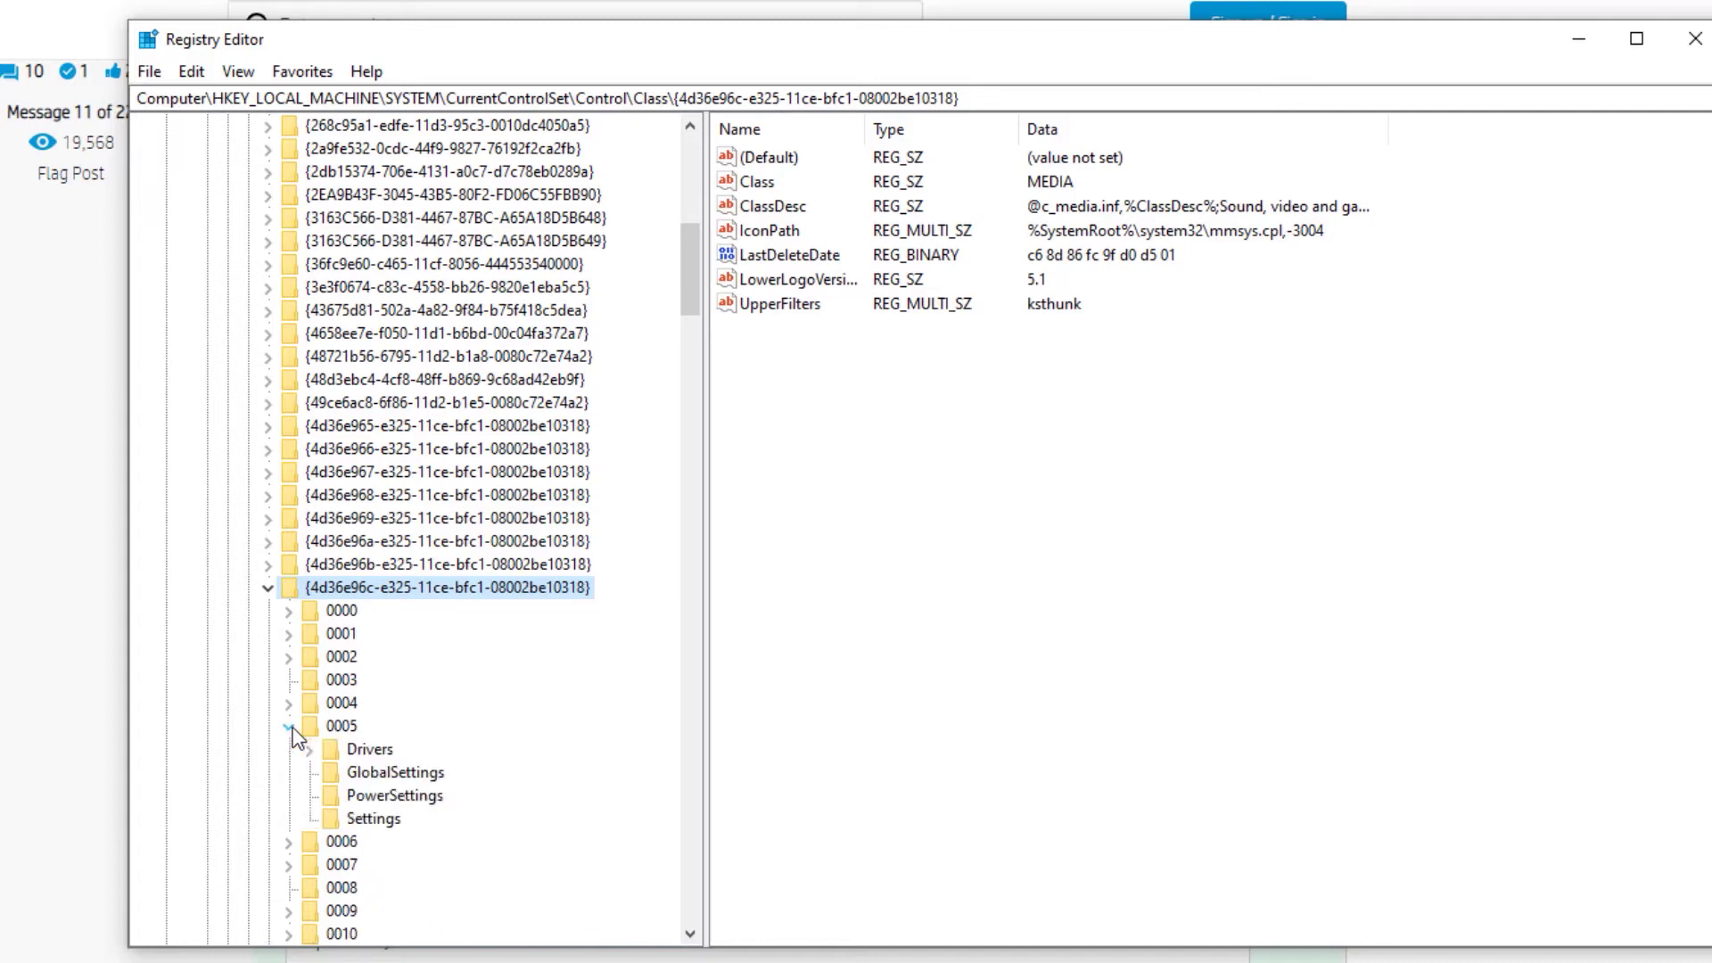
click(340, 726)
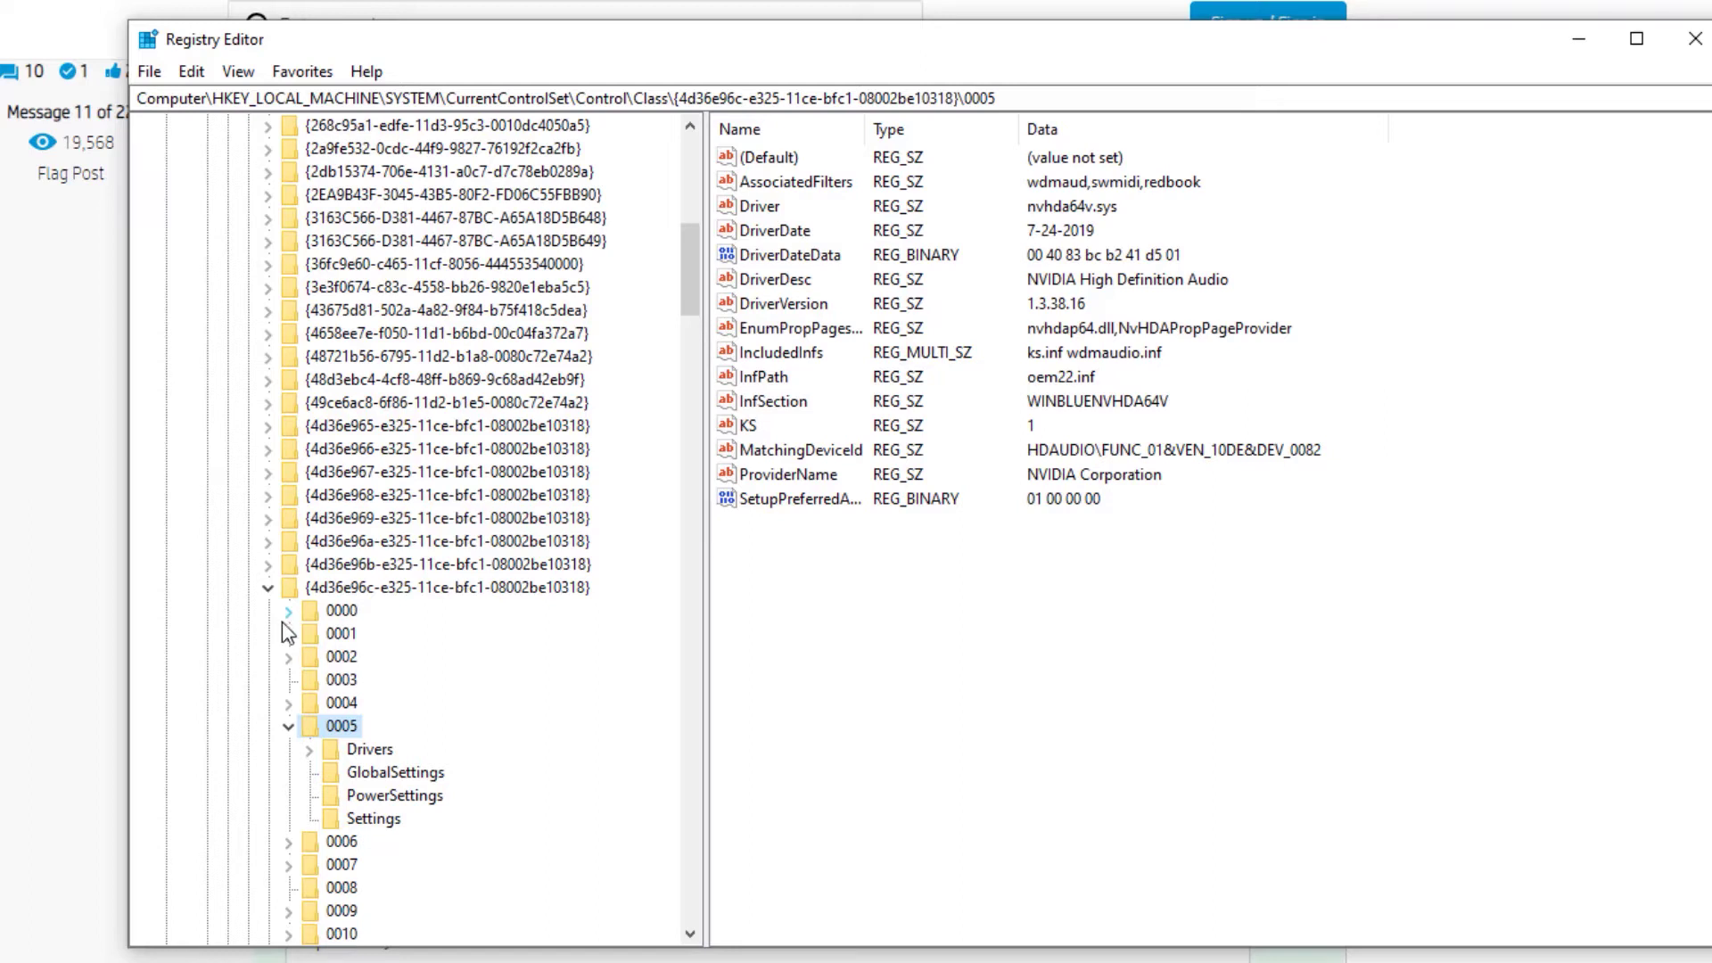
Step: Inspect subkey 0000, then view PowerSettings under 0005 with its three binary values
click(343, 611)
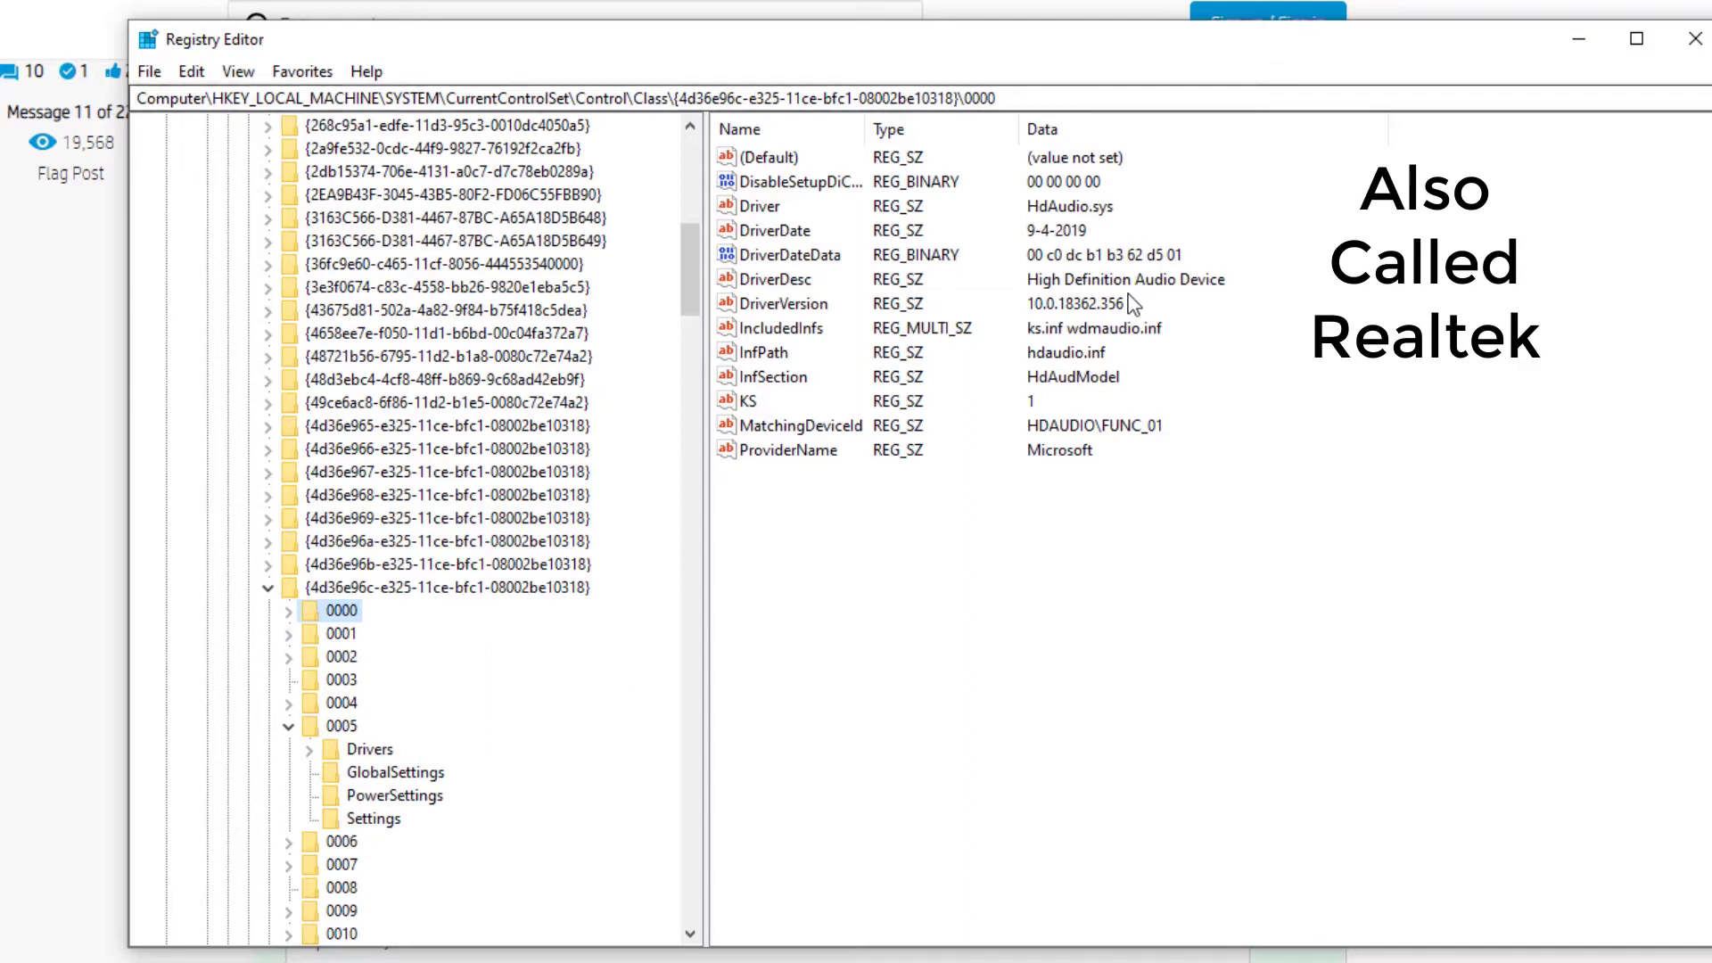
click(290, 613)
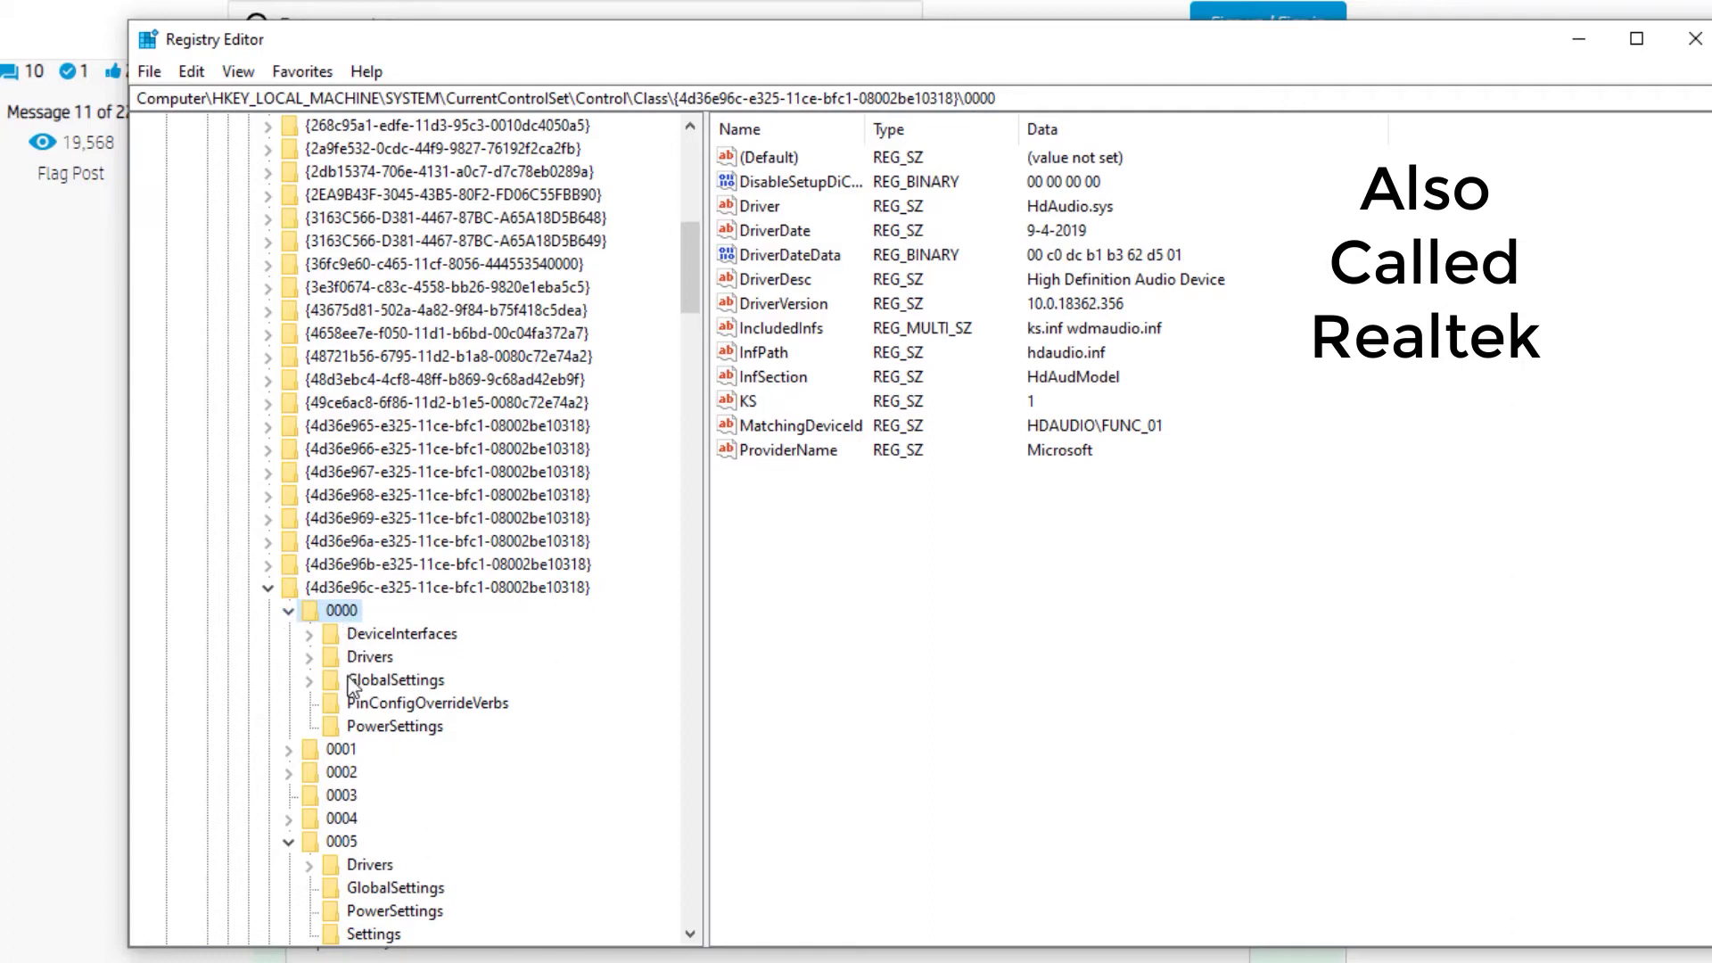
click(289, 611)
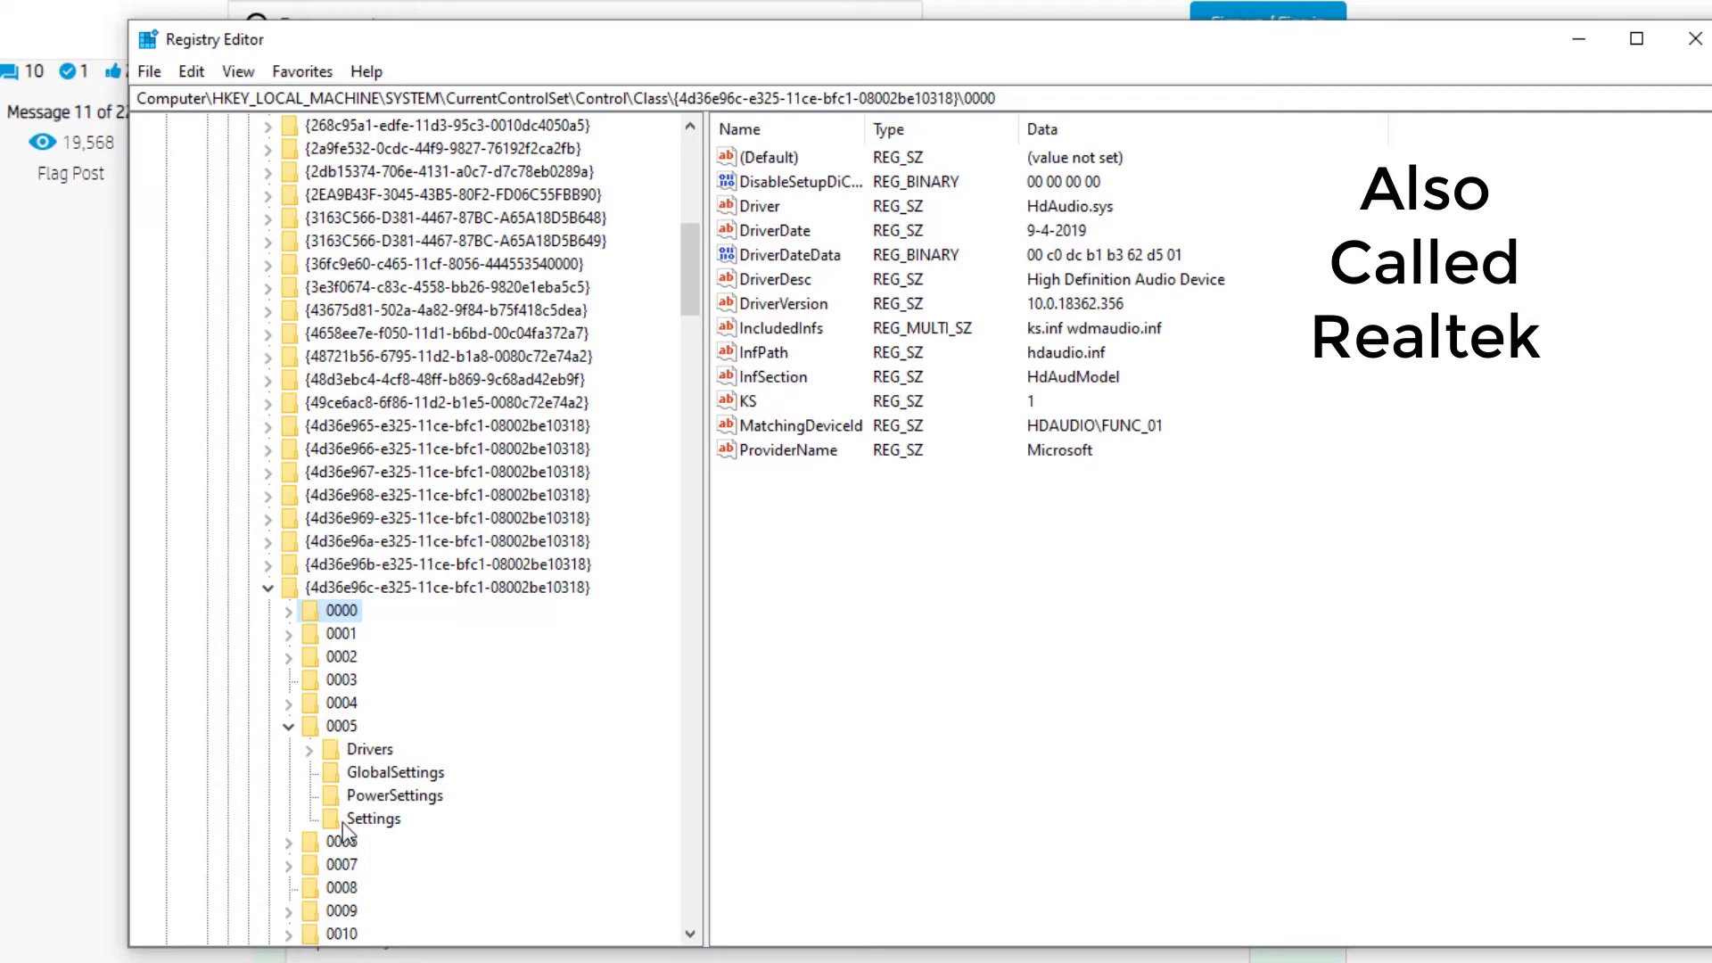
click(373, 795)
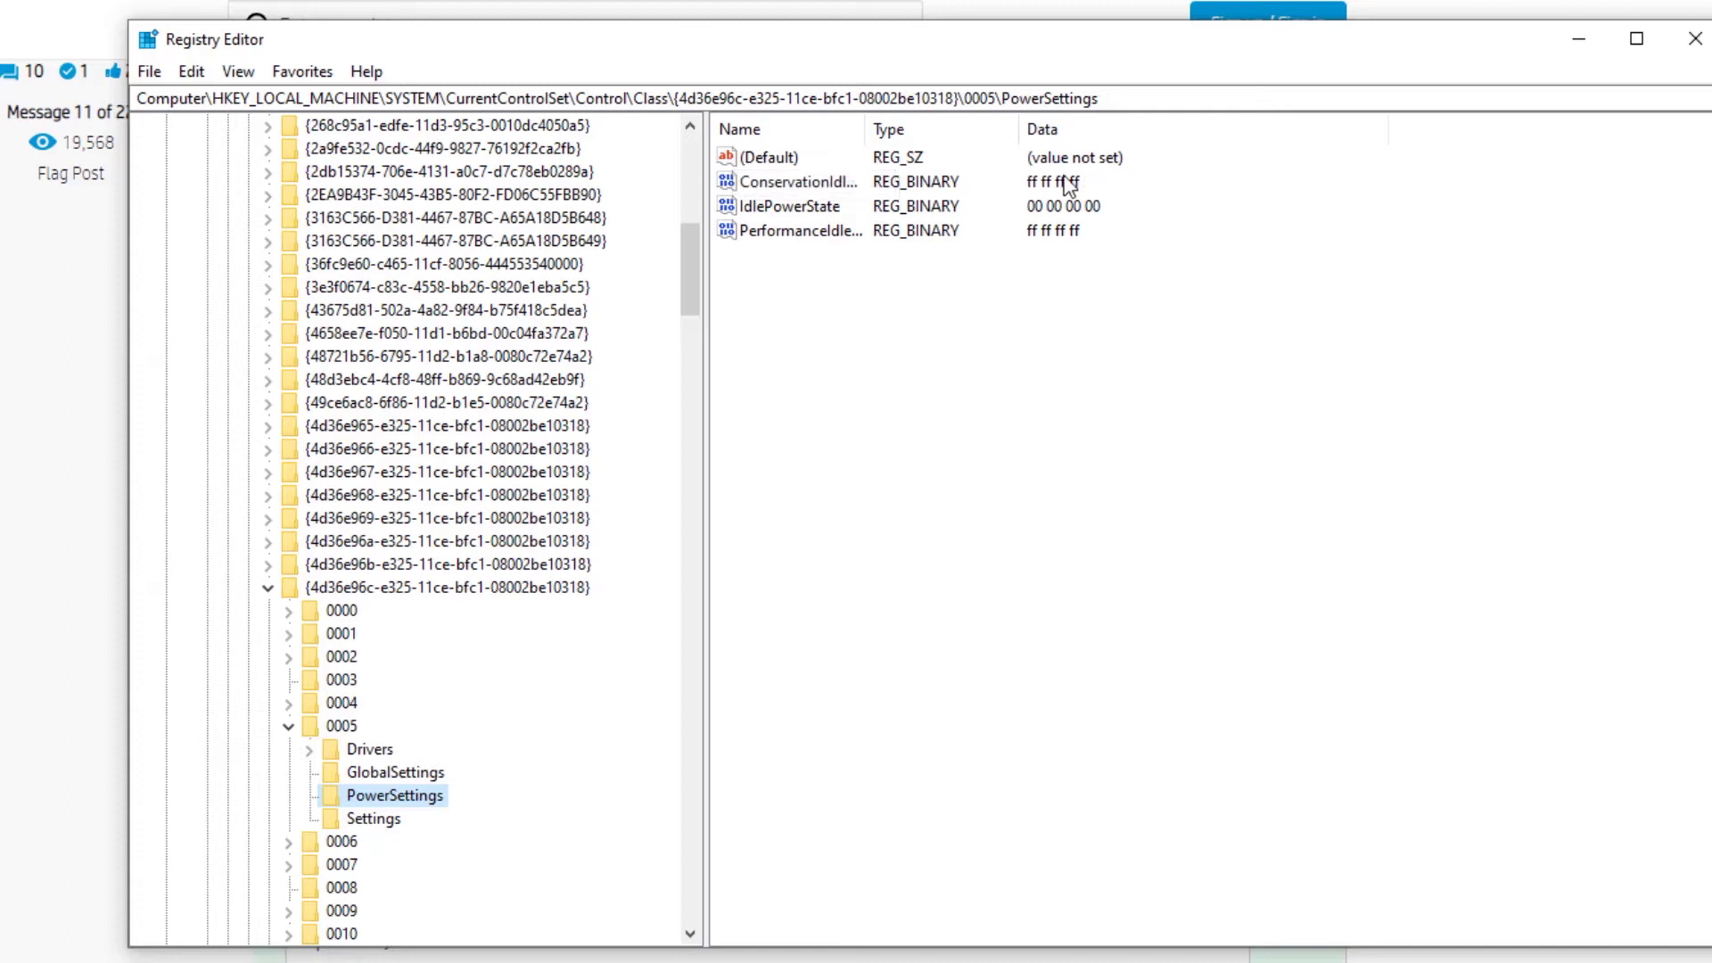
Step: Set ConservationIdleTime to FF FF FF FF
double_click(829, 190)
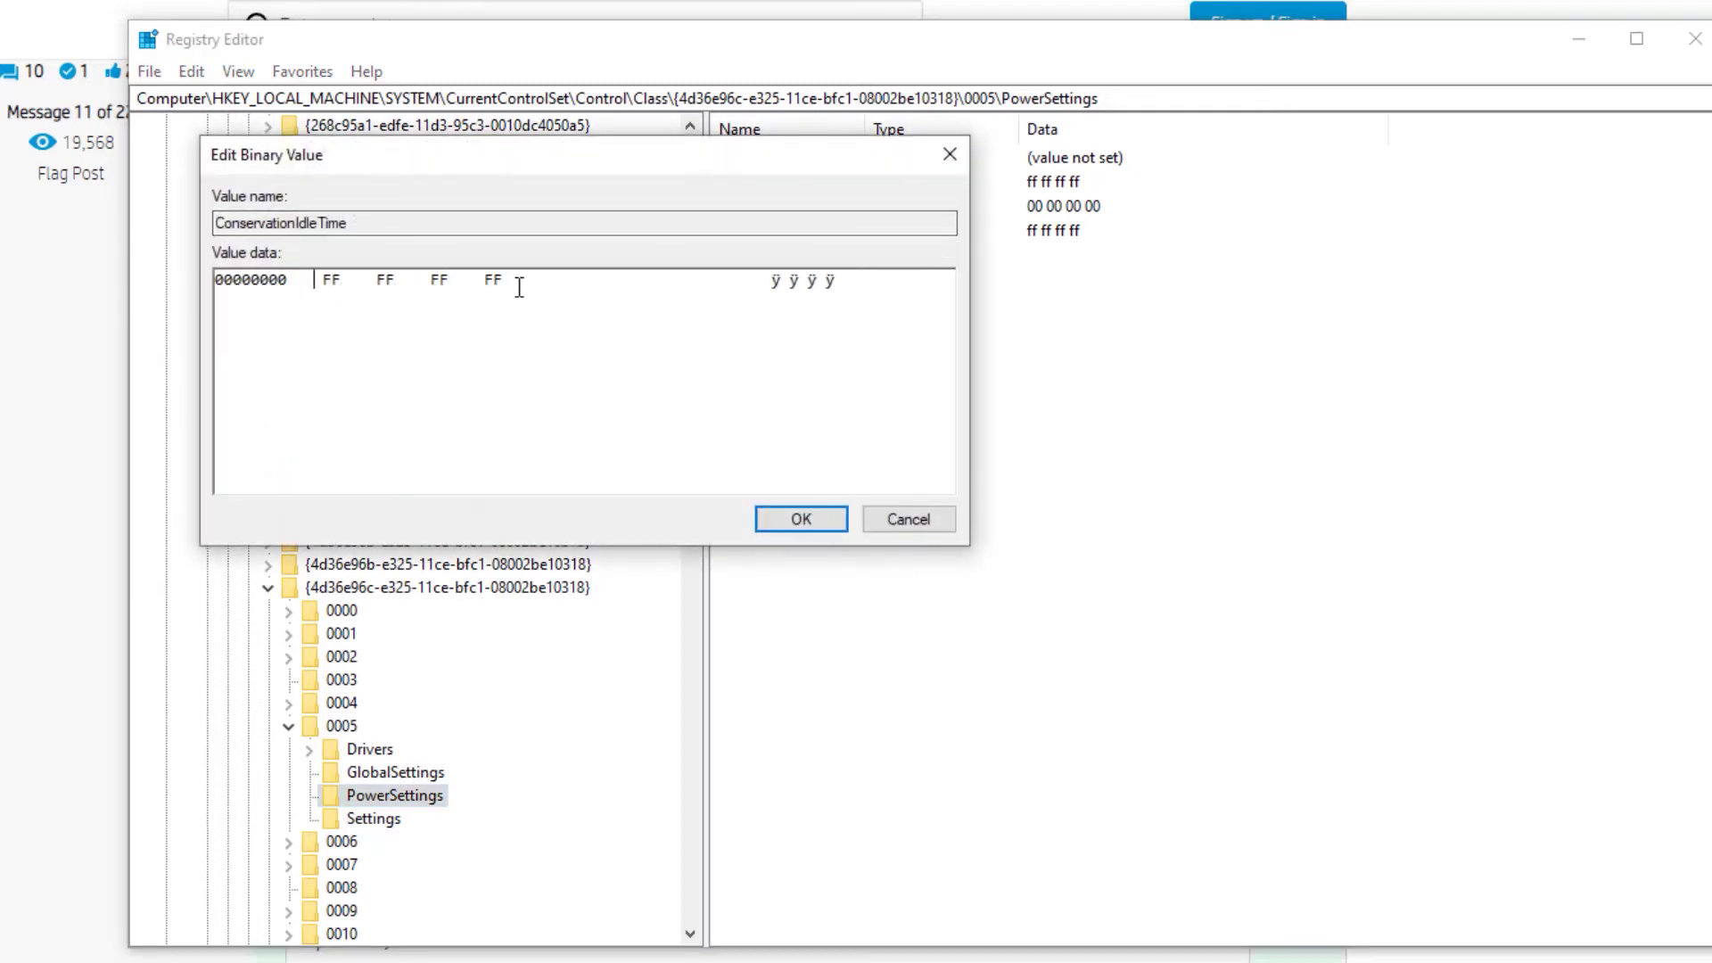
key(shift+Left)
key(shift+Left)
click(520, 280)
drag(544, 281, 332, 254)
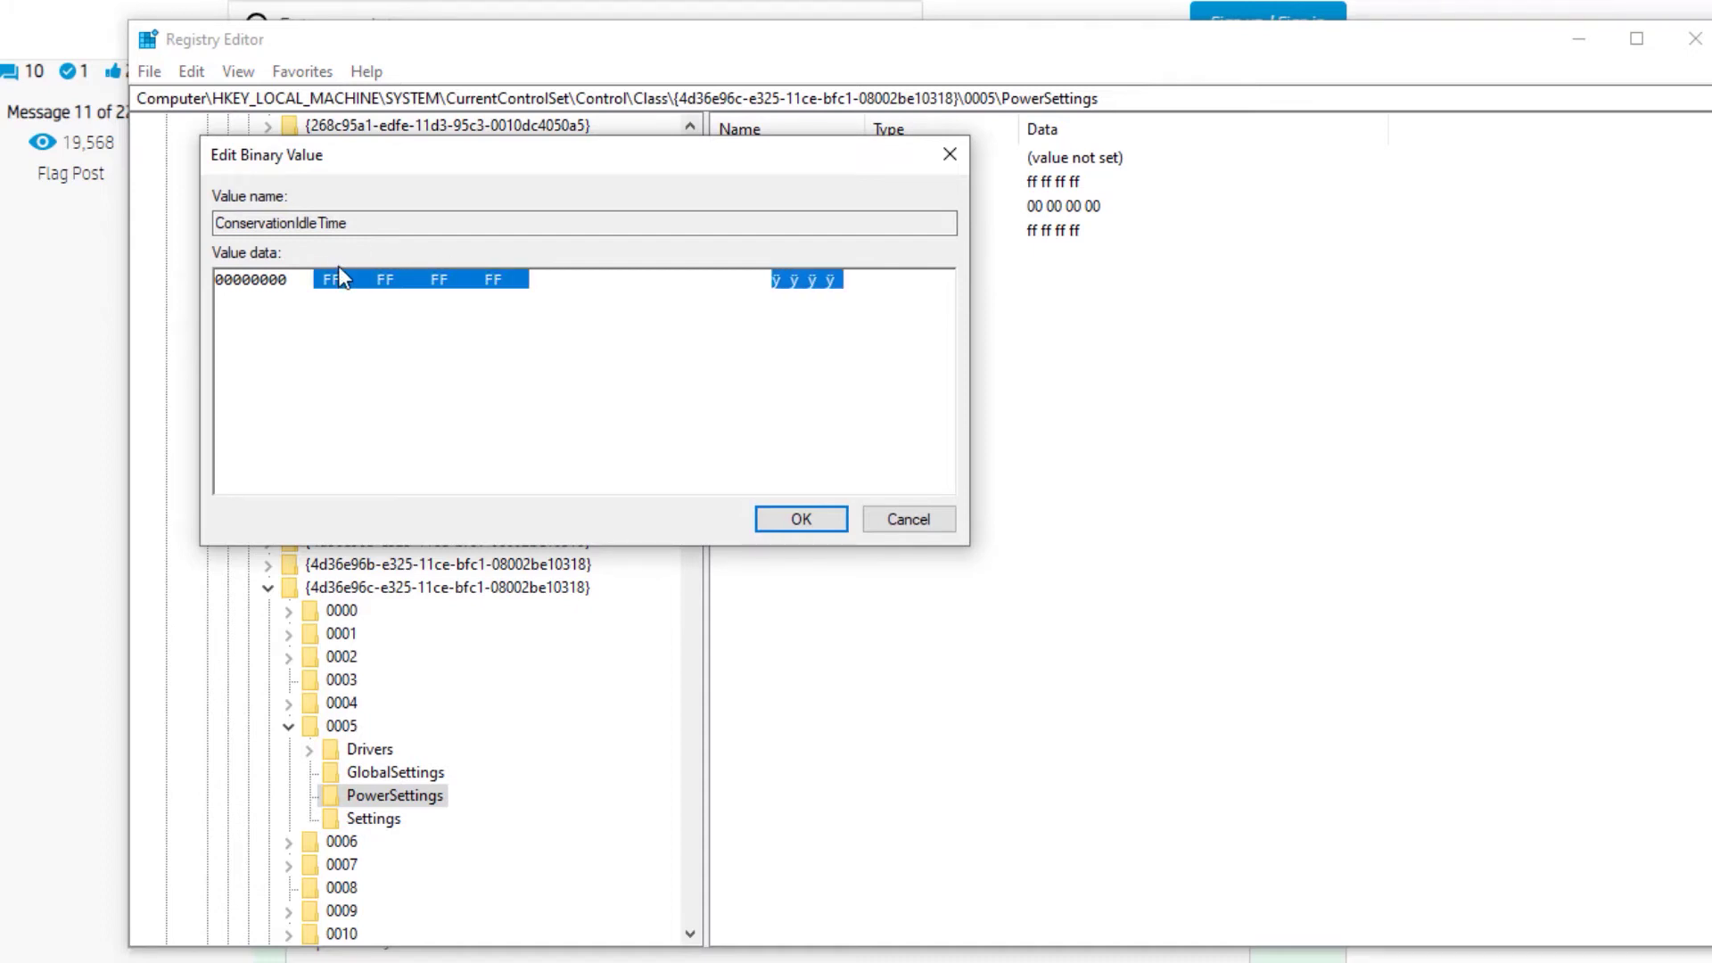
key(Delete)
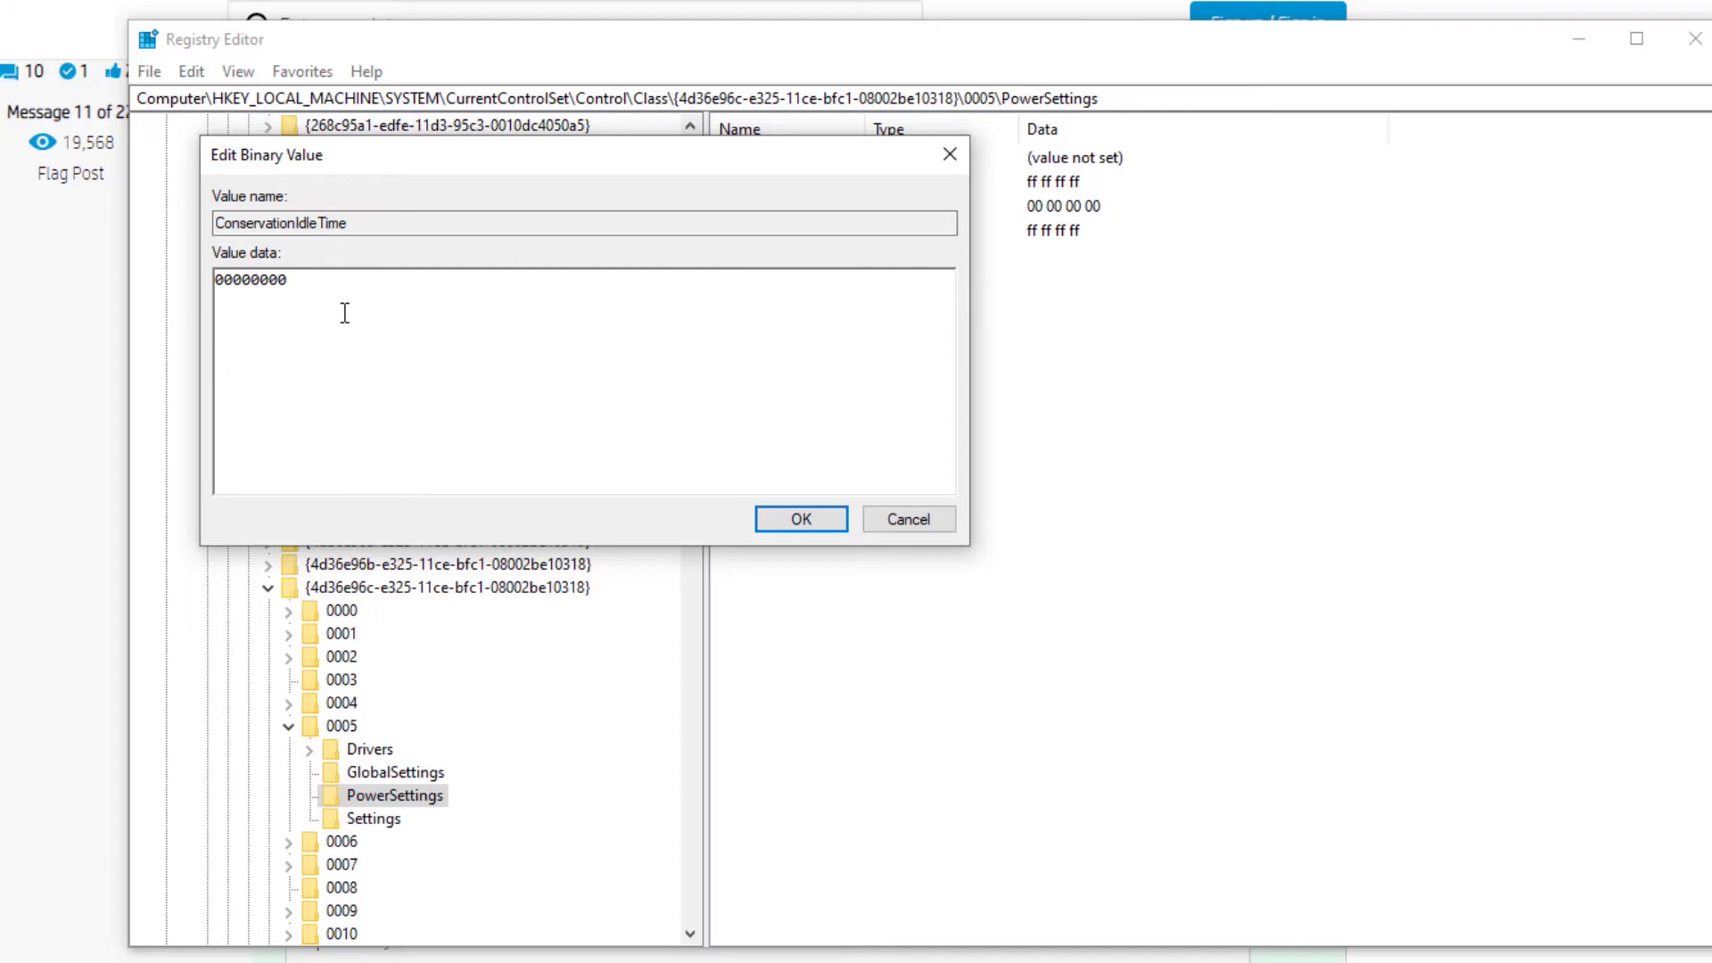
text(FF  FF  FF  )
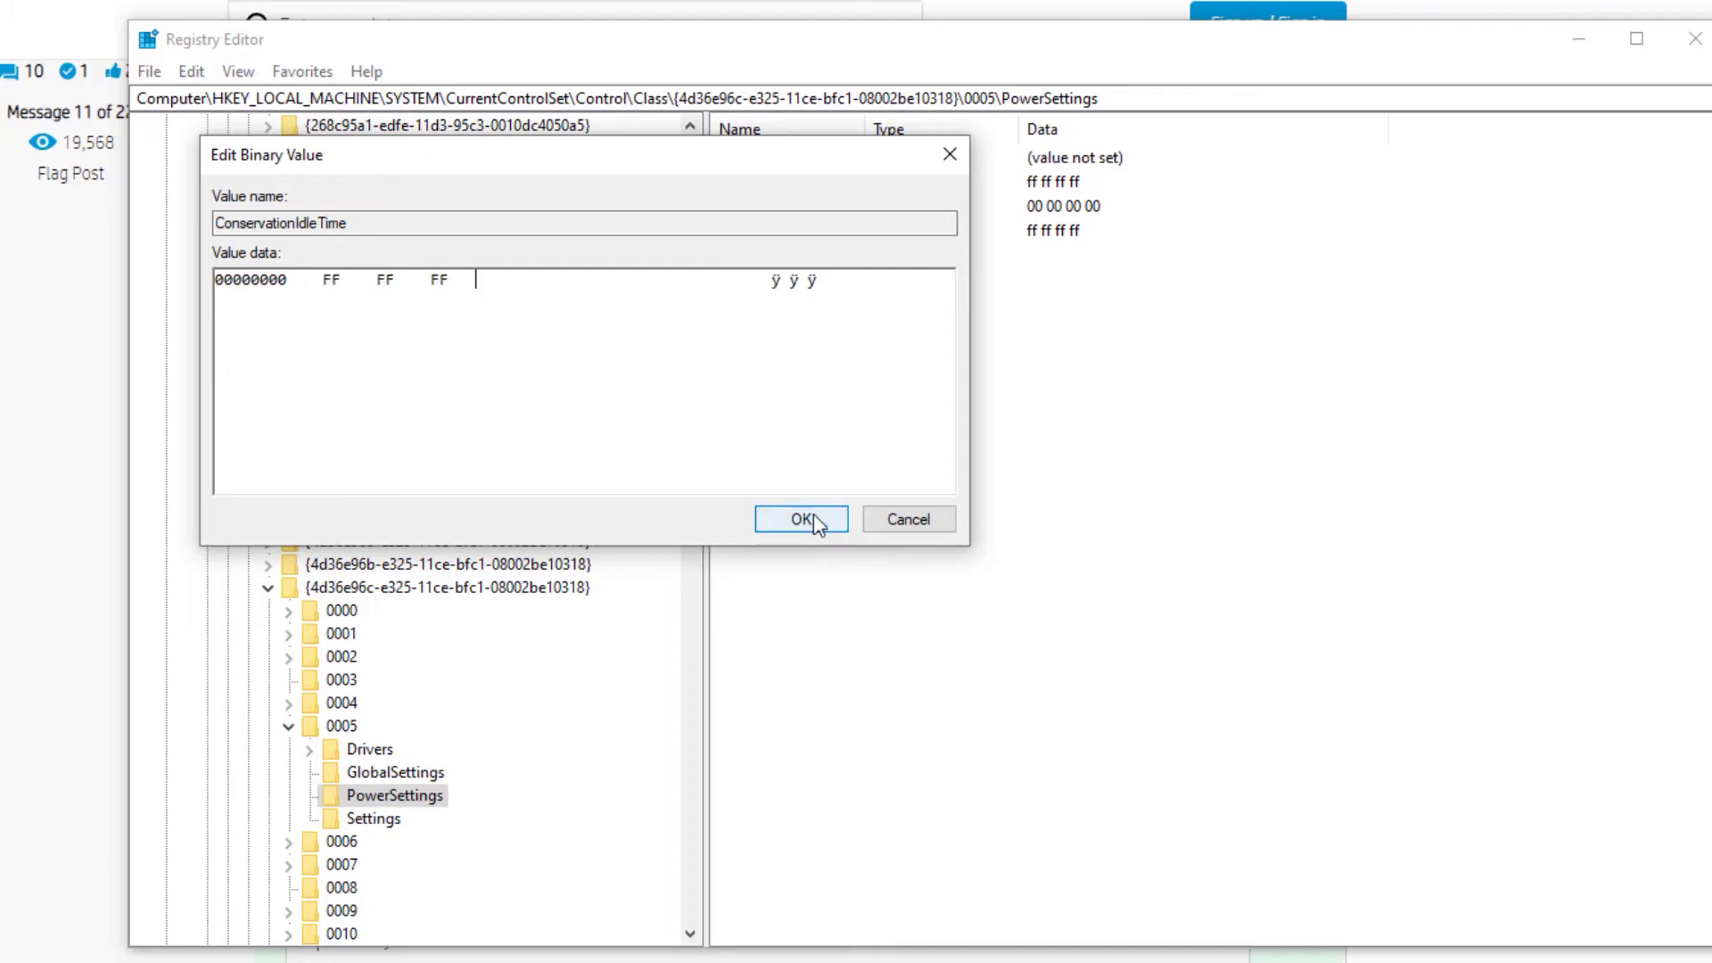
text(FF)
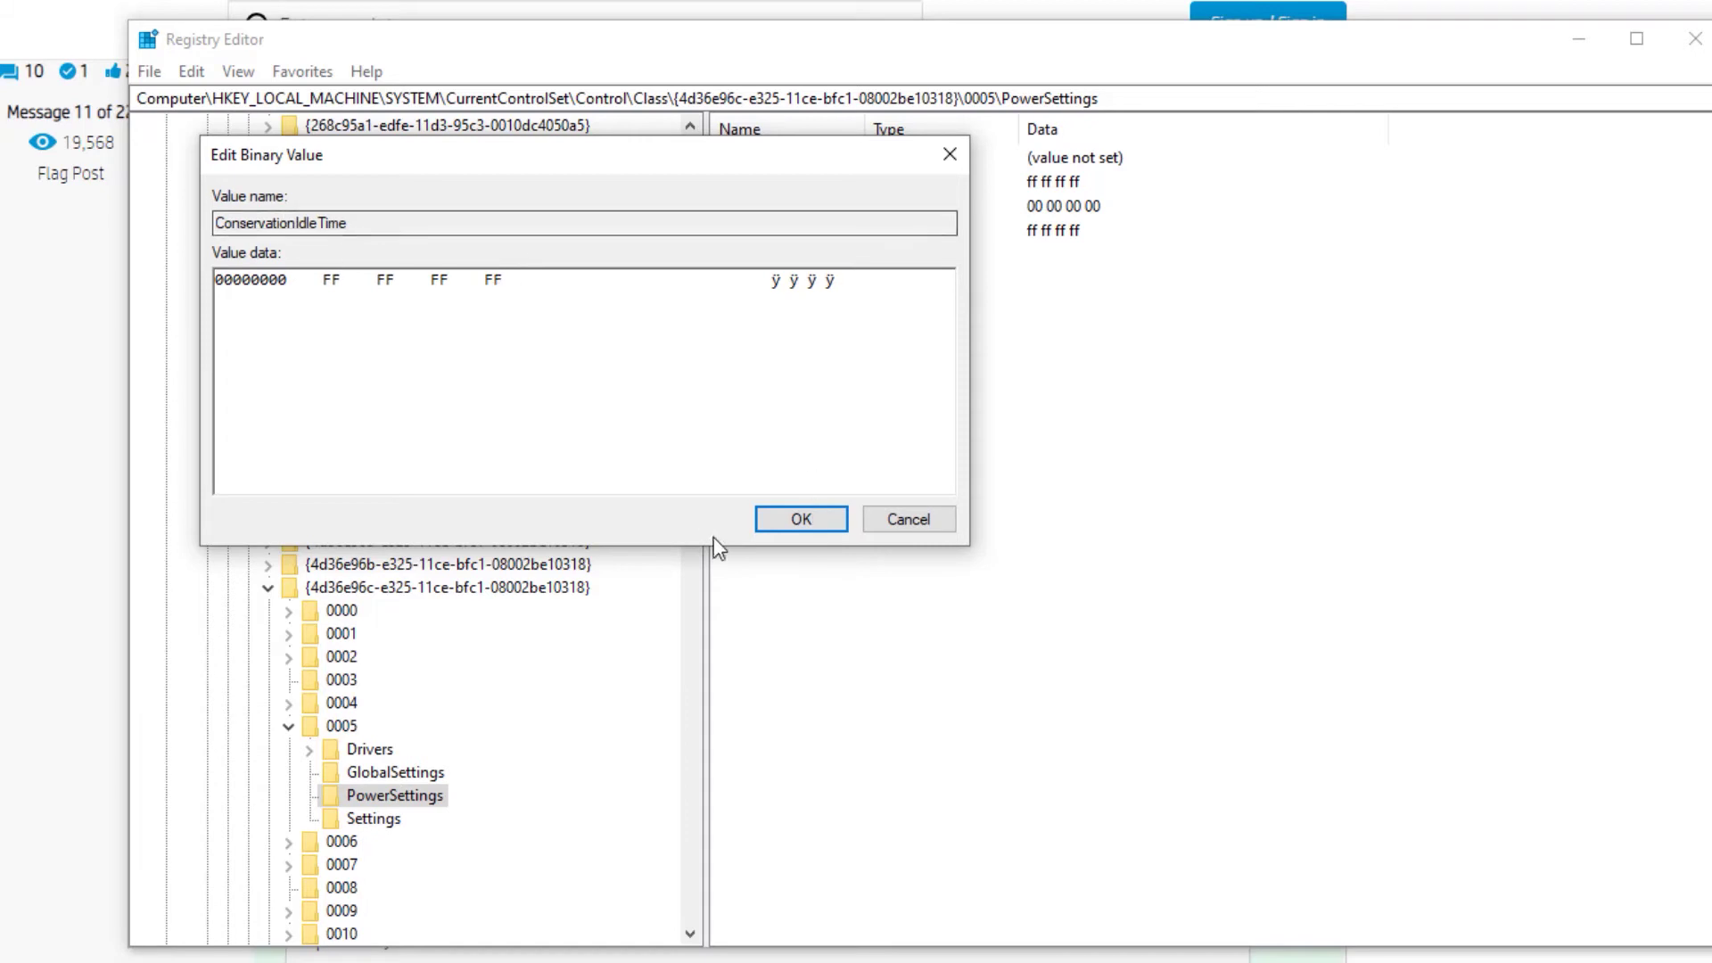
click(789, 520)
Step: Confirm IdlePowerState 00 00 00 00 and PerformanceIdleTime ff ff ff ff, then close Registry Editor
double_click(836, 206)
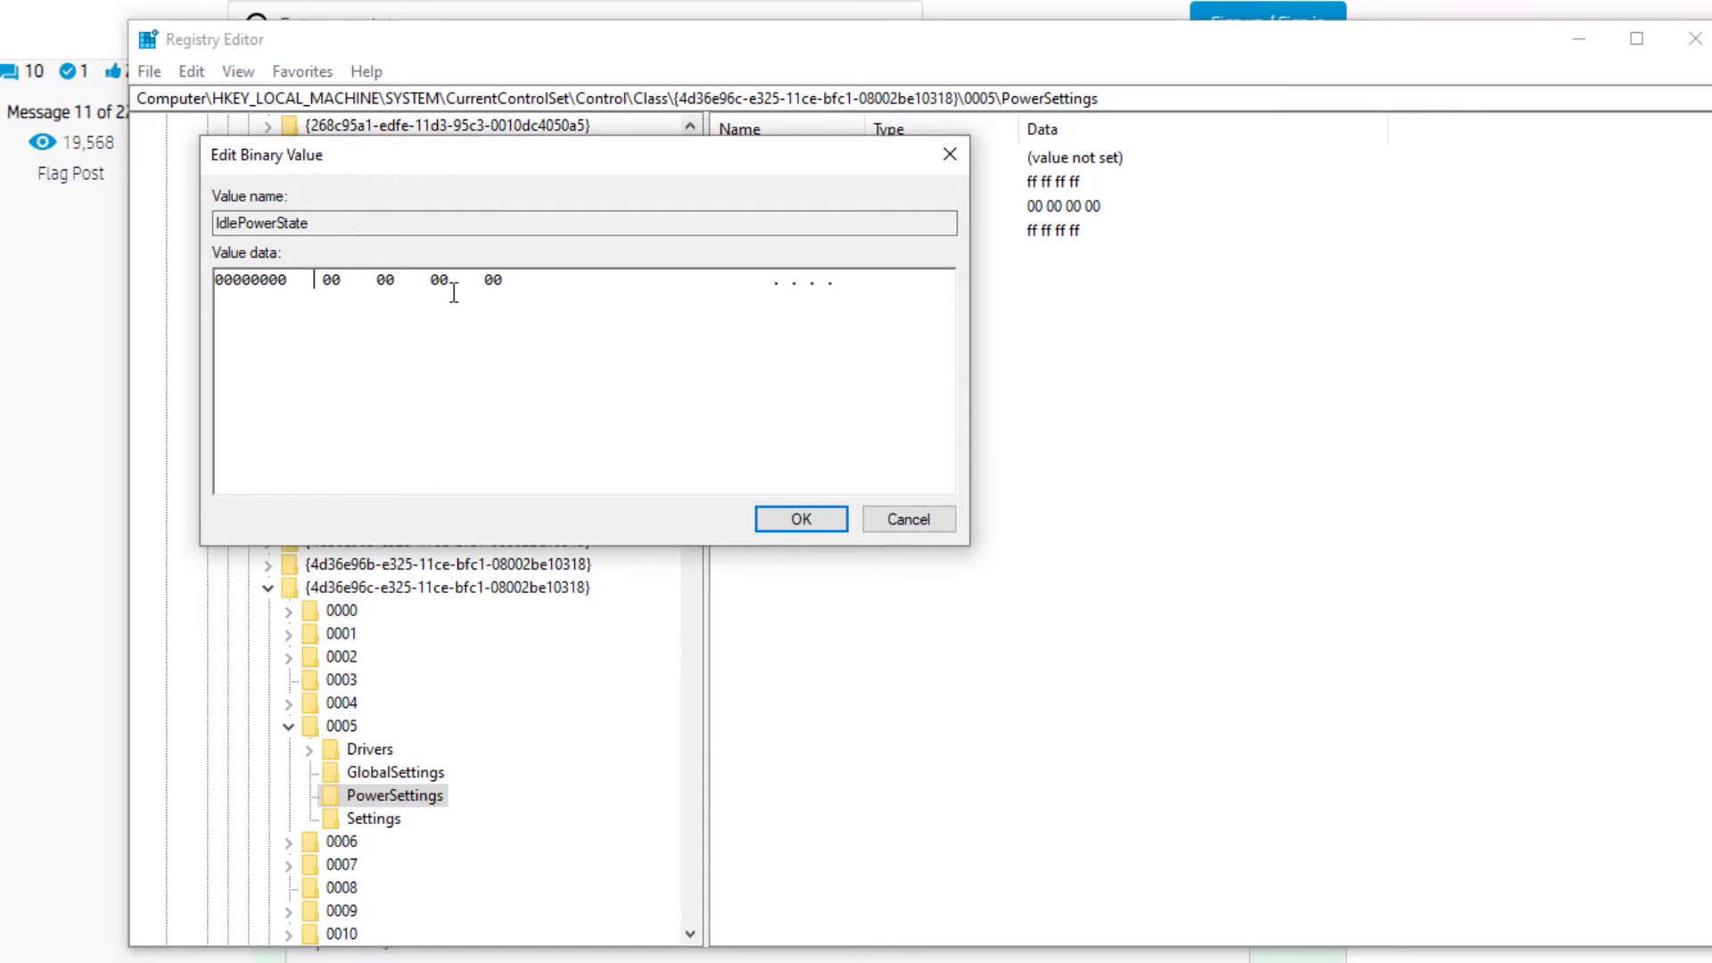
click(801, 519)
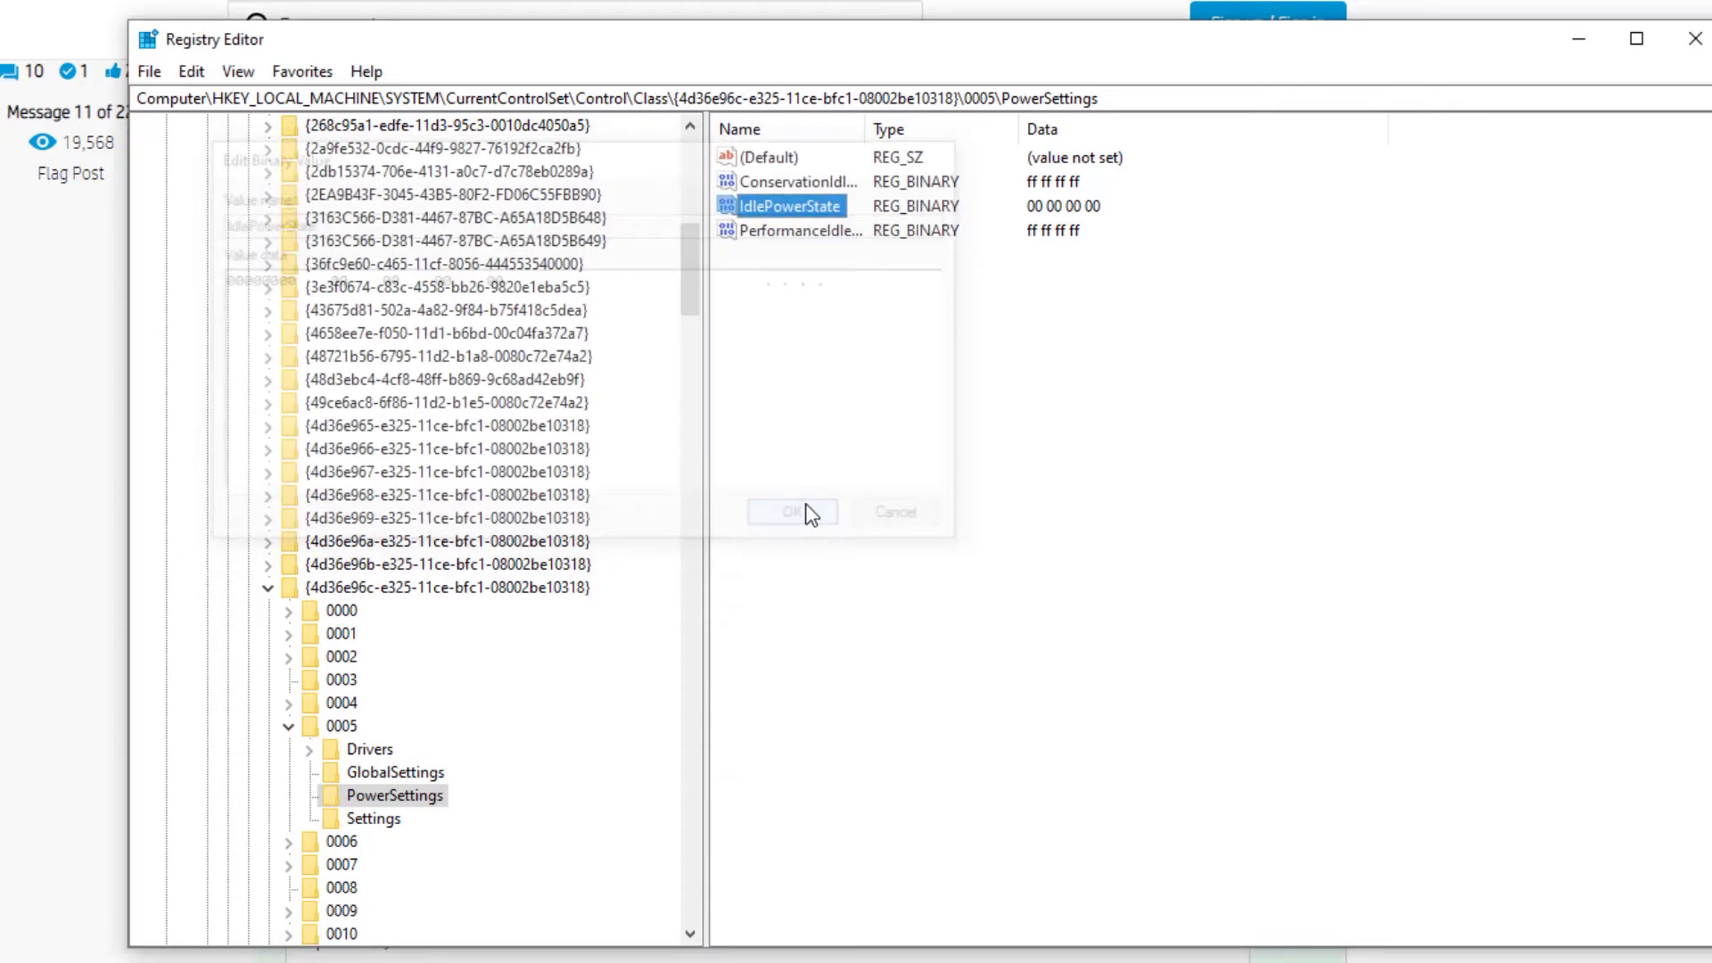
double_click(807, 230)
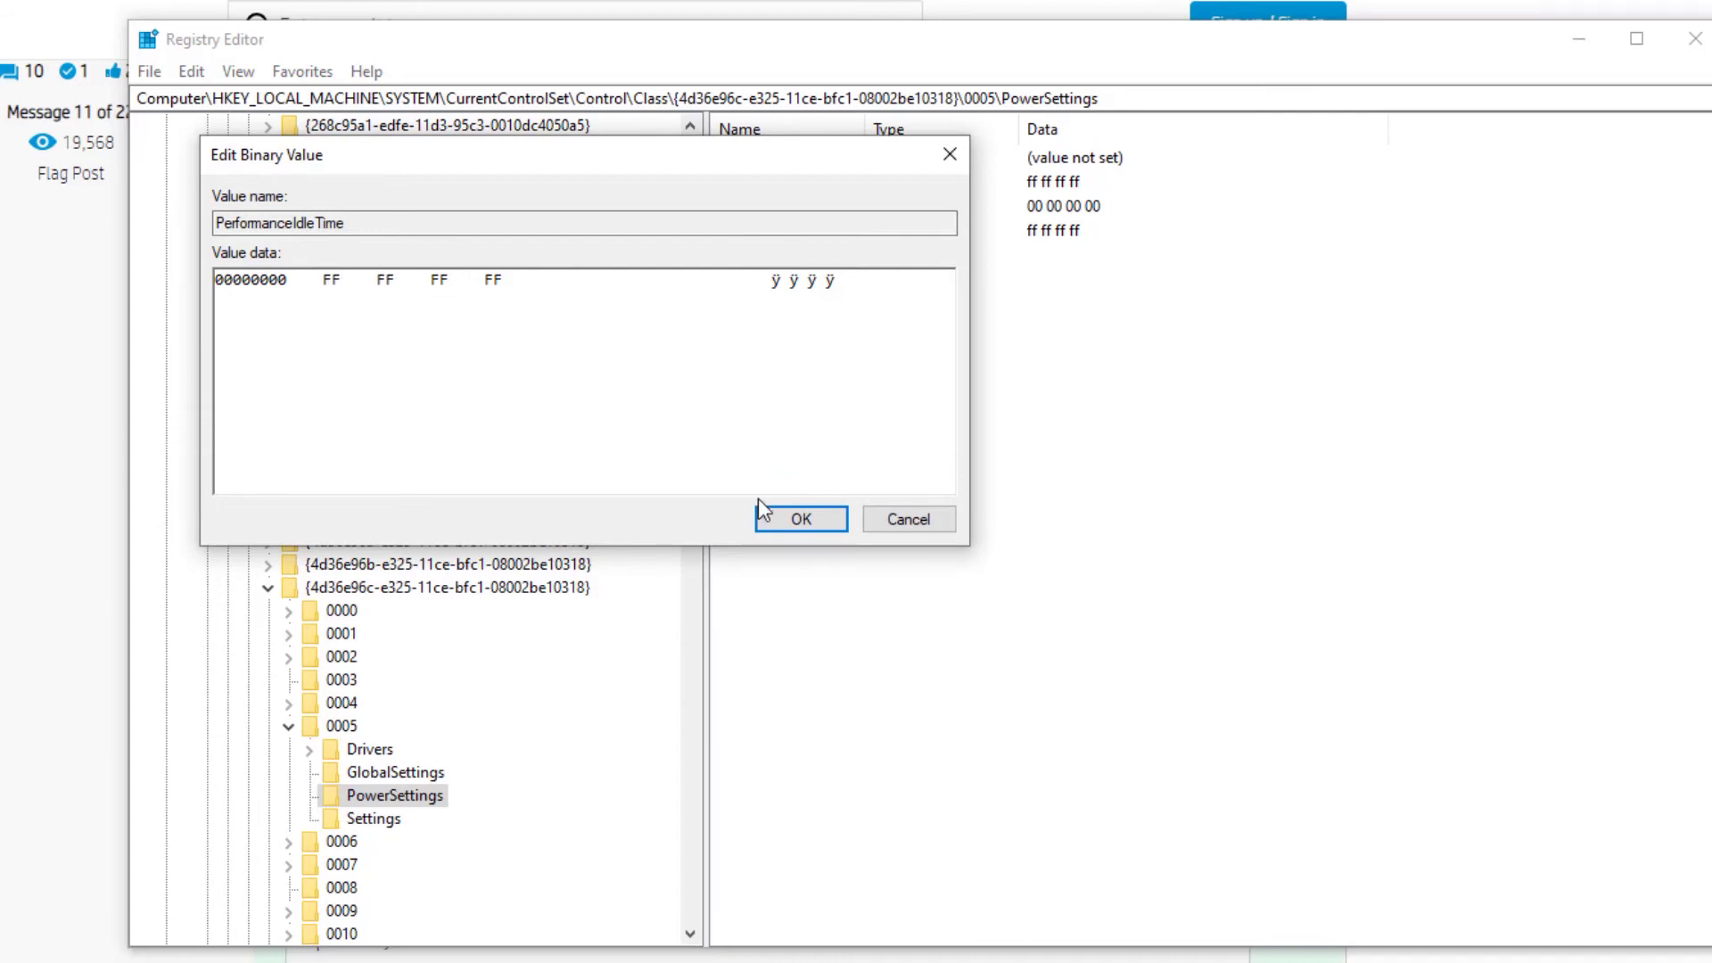
click(807, 526)
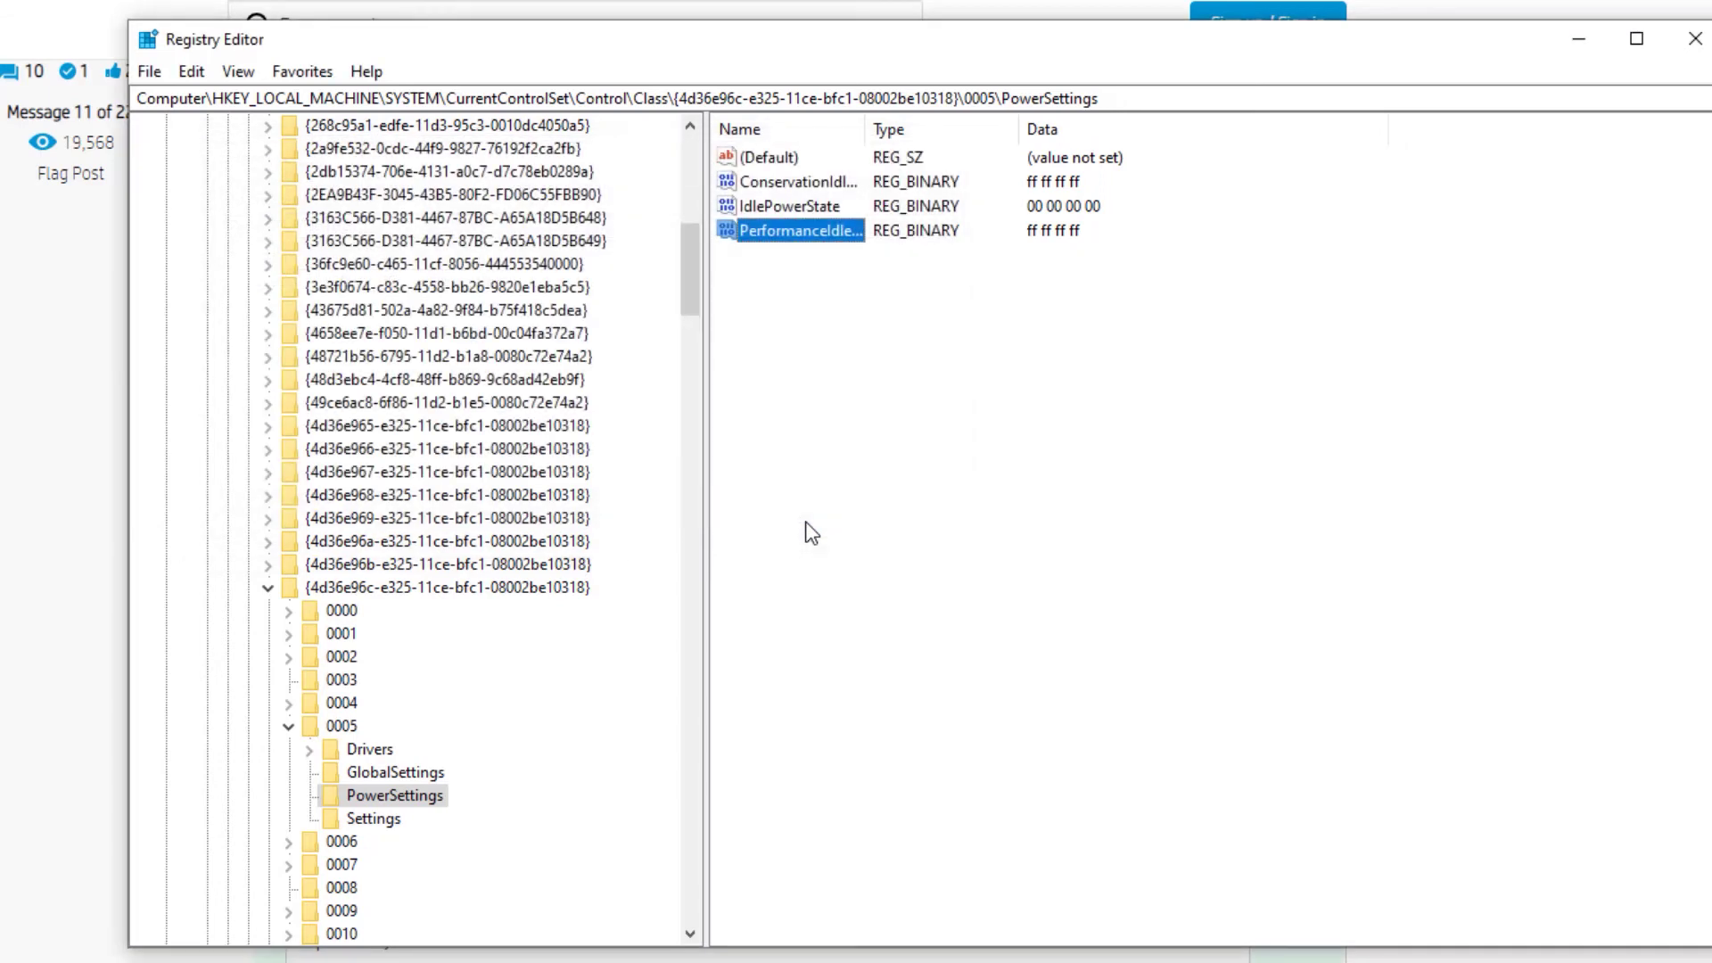
click(1695, 39)
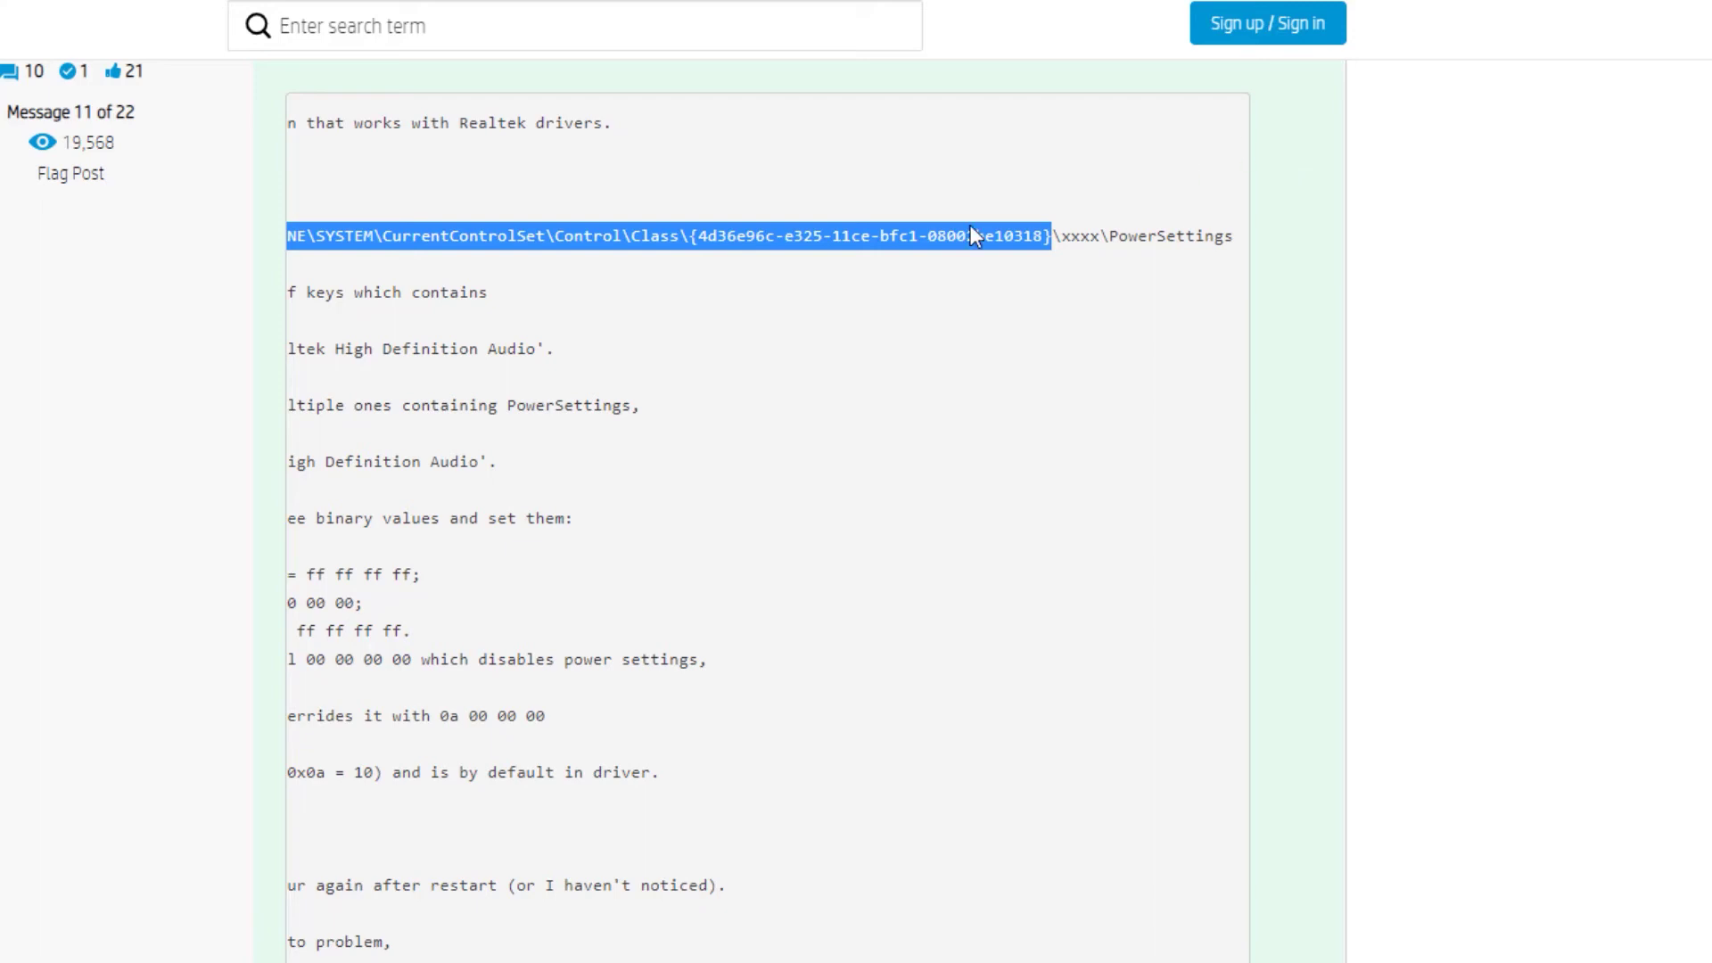
Step: Select the post's first lines, ending at the note that several keys contain PowerSettings
drag(623, 406, 279, 395)
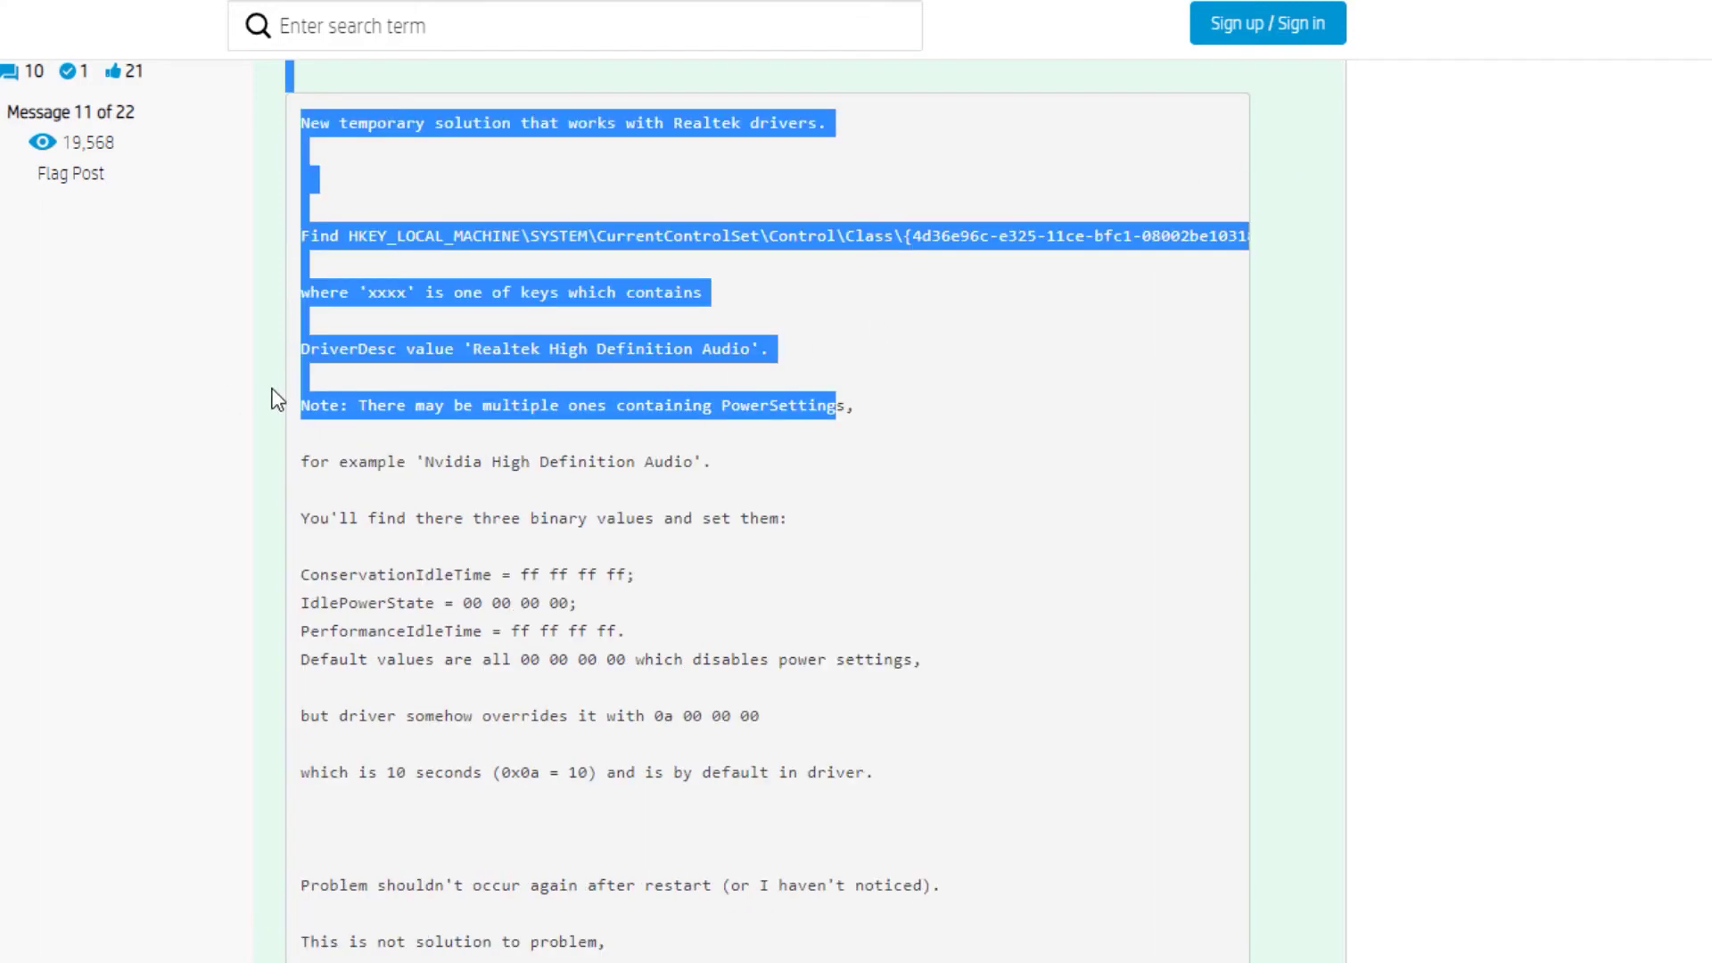